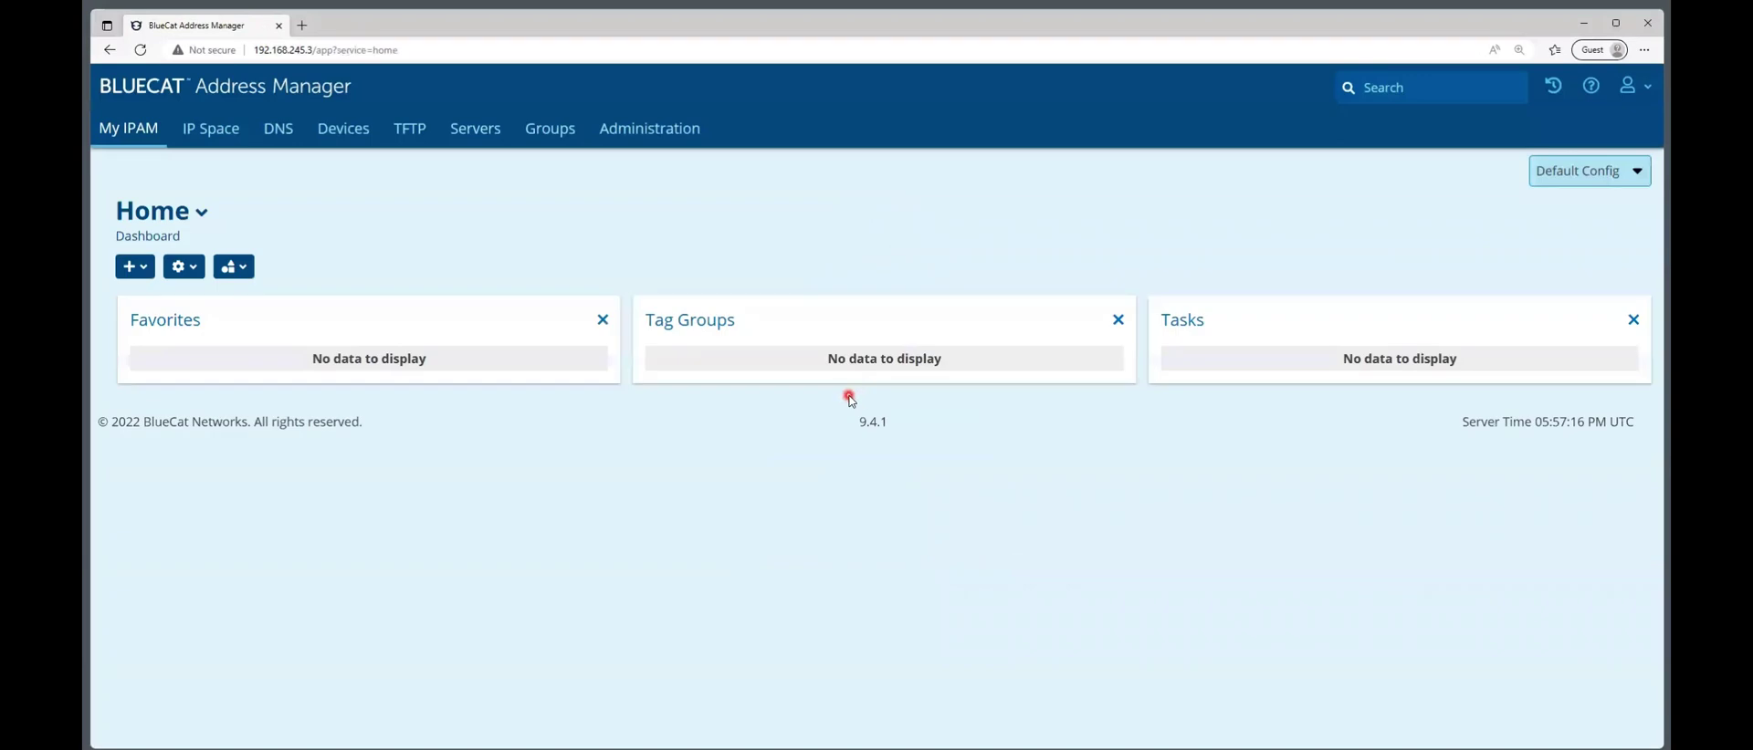
- Show the Default Config servers and review BDDS1 (192.168.245.4) and BDDS2 (192.168.245.21) with DNS/DHCP profiles
{"action": "left_click", "coordinate": [489, 130]}
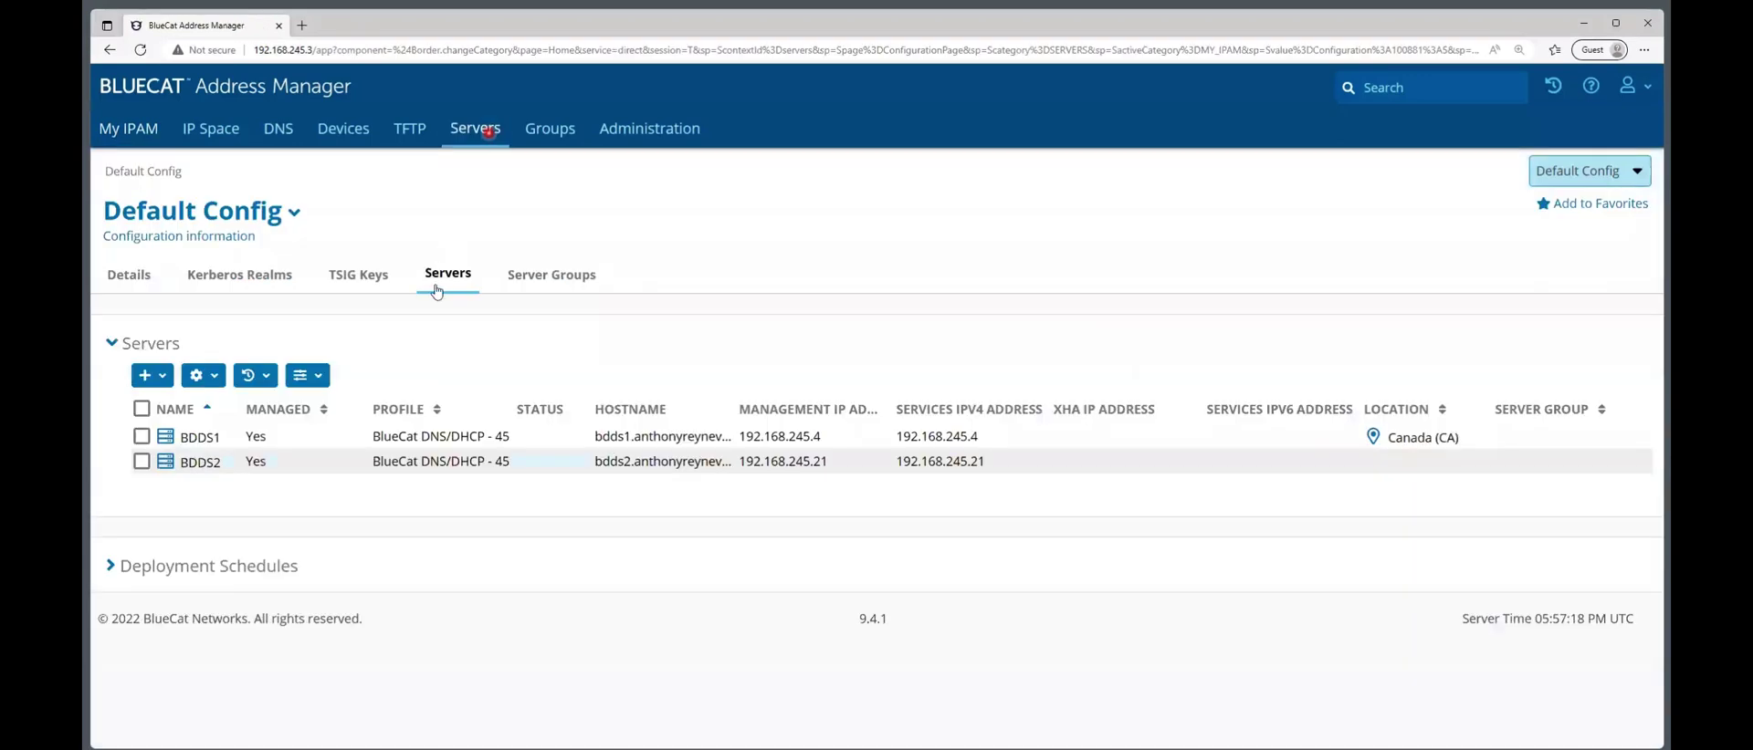
{"action": "left_click", "coordinate": [451, 269]}
{"action": "left_click", "coordinate": [183, 459]}
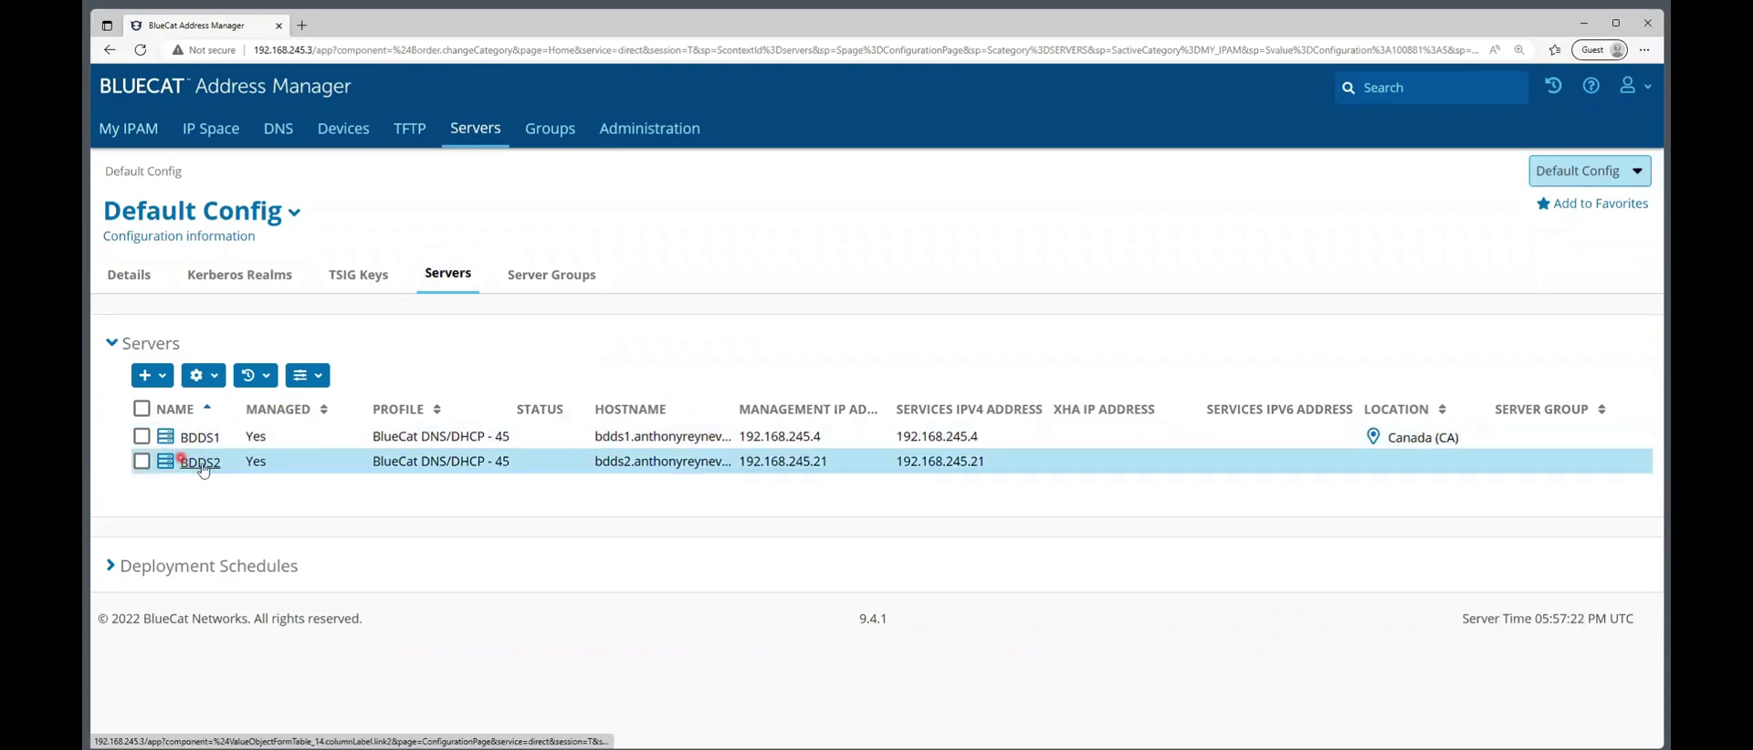
{"action": "left_click", "coordinate": [194, 435]}
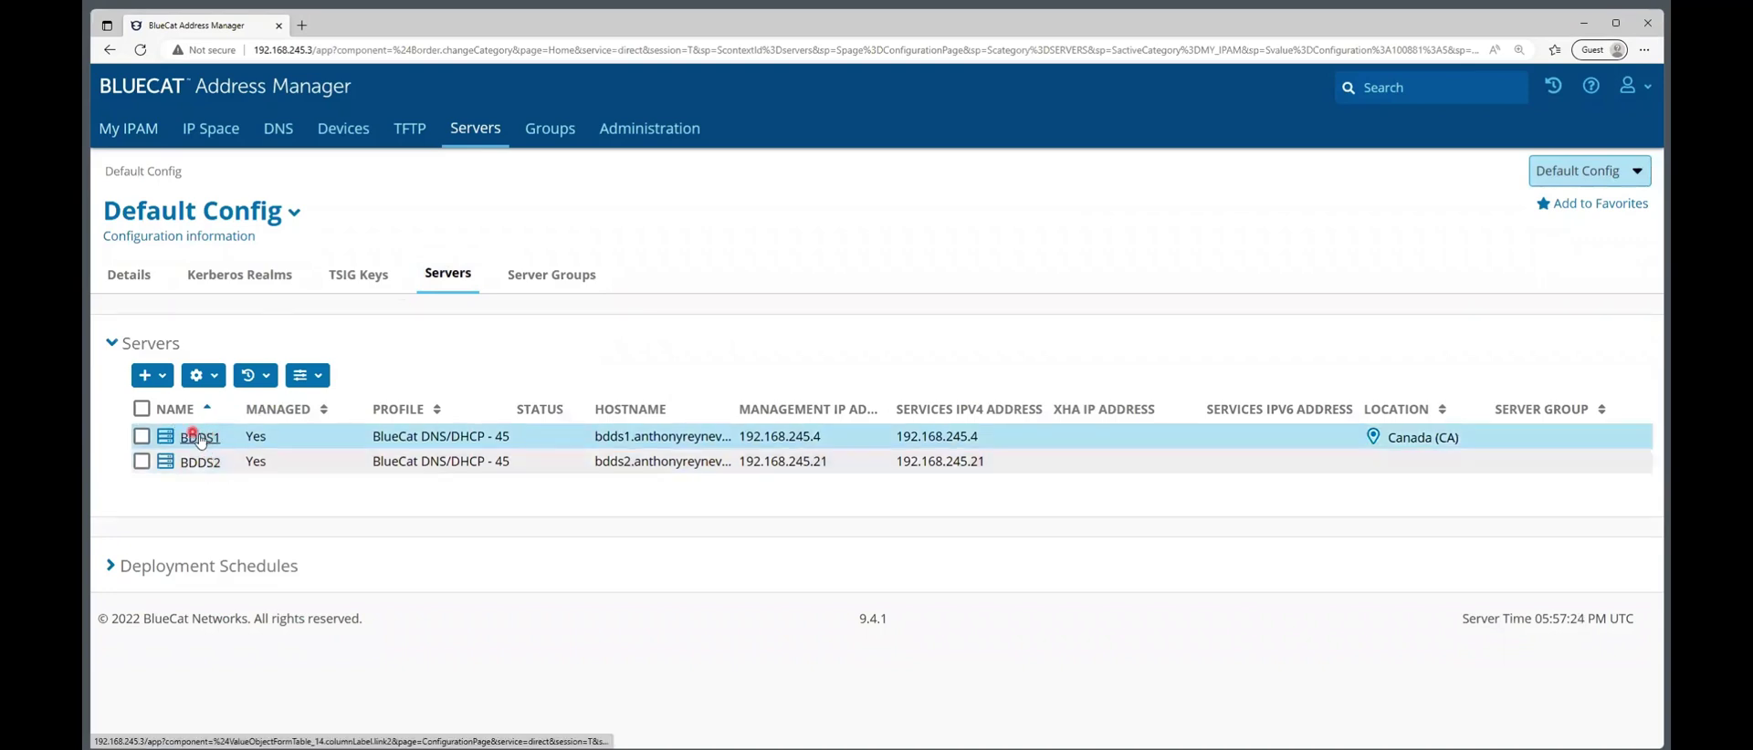
{"action": "left_click", "coordinate": [303, 408]}
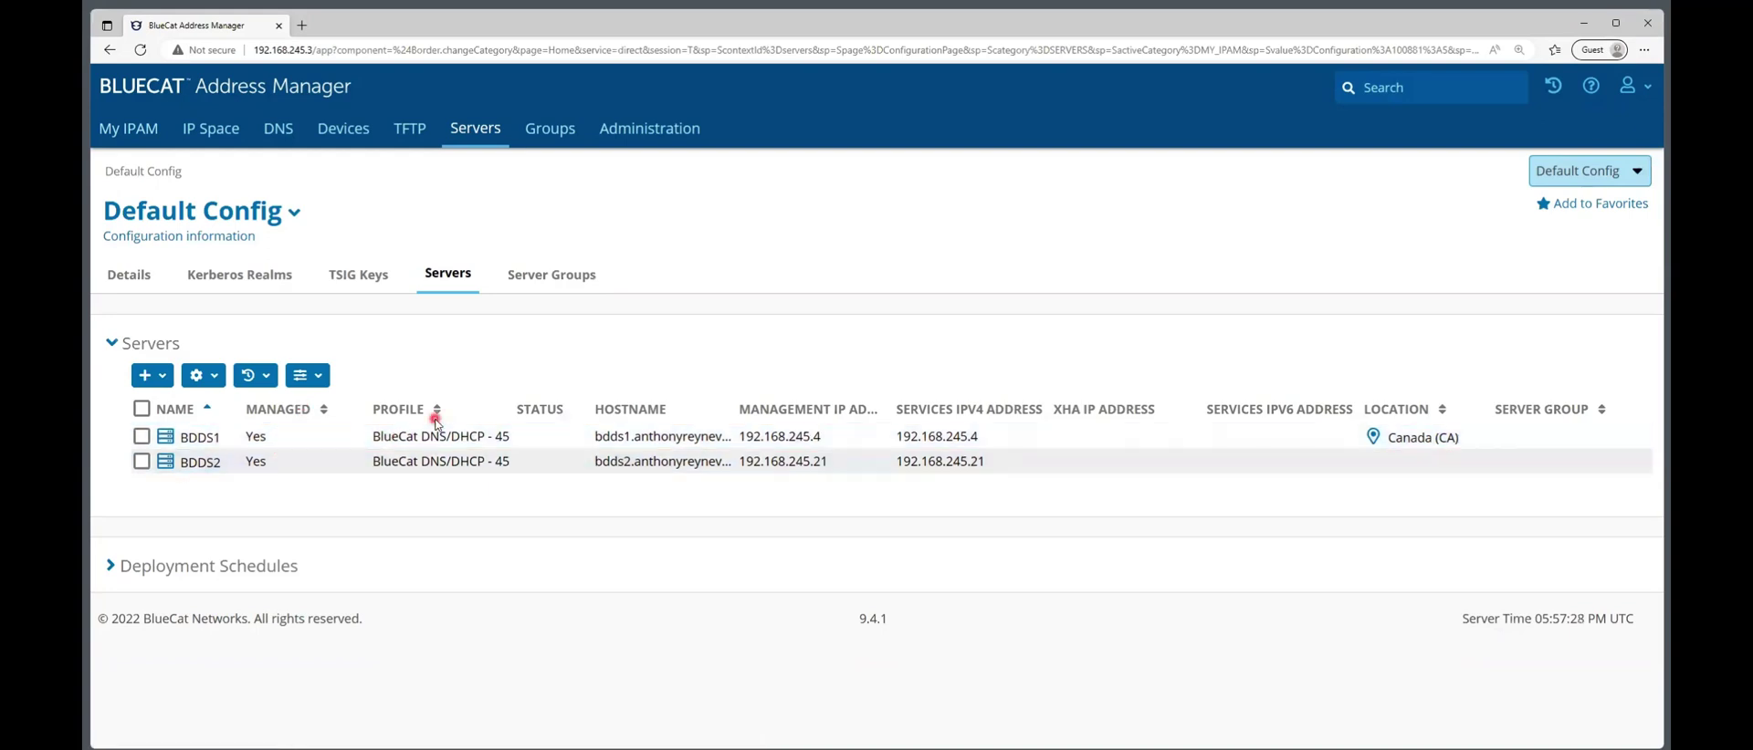
{"action": "left_click", "coordinate": [403, 436]}
{"action": "left_click", "coordinate": [435, 436]}
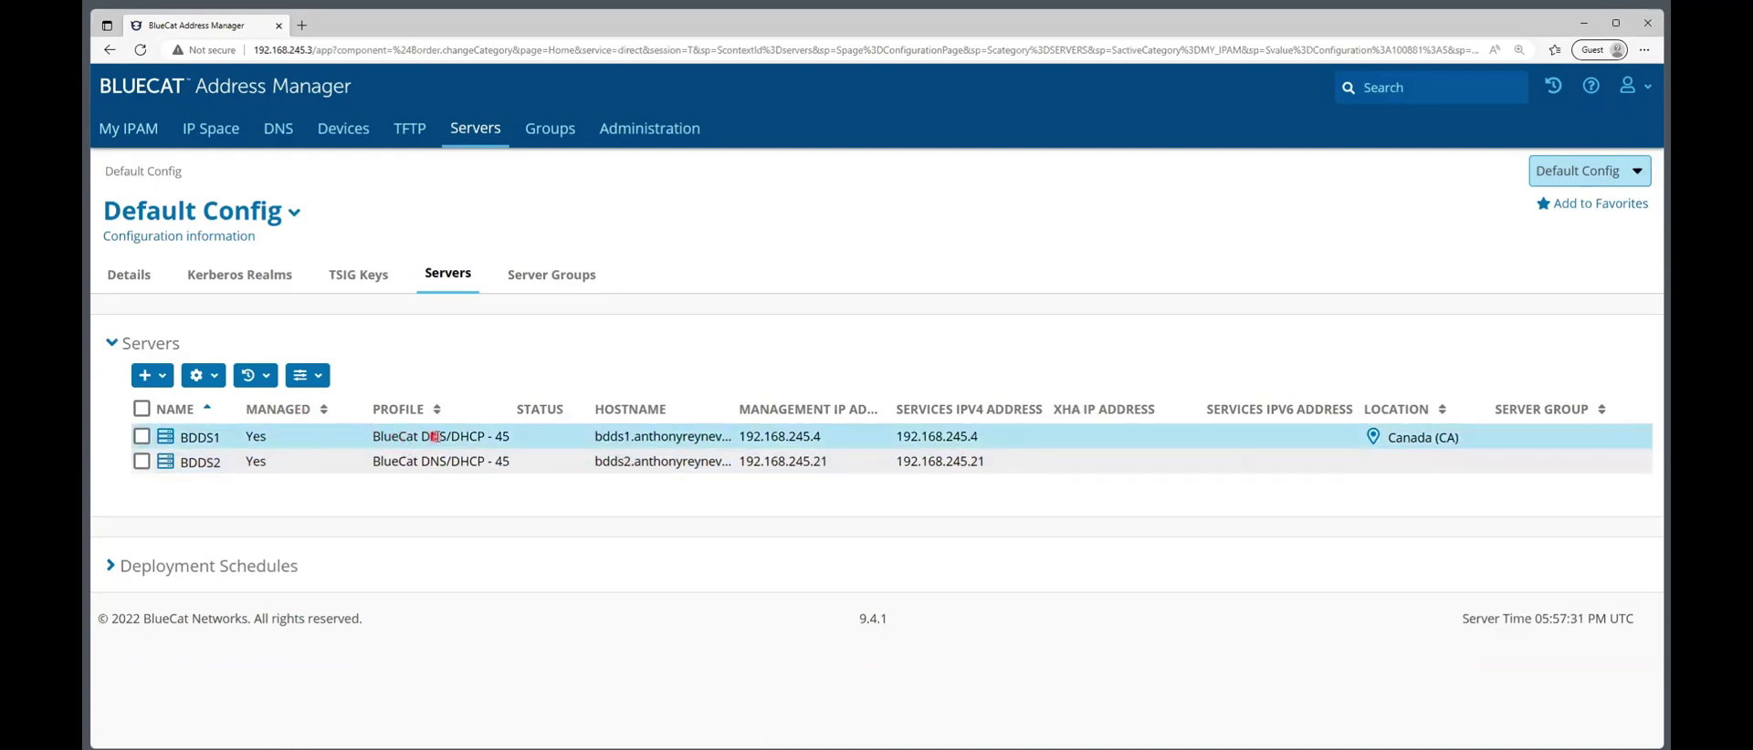
{"action": "left_click", "coordinate": [505, 461]}
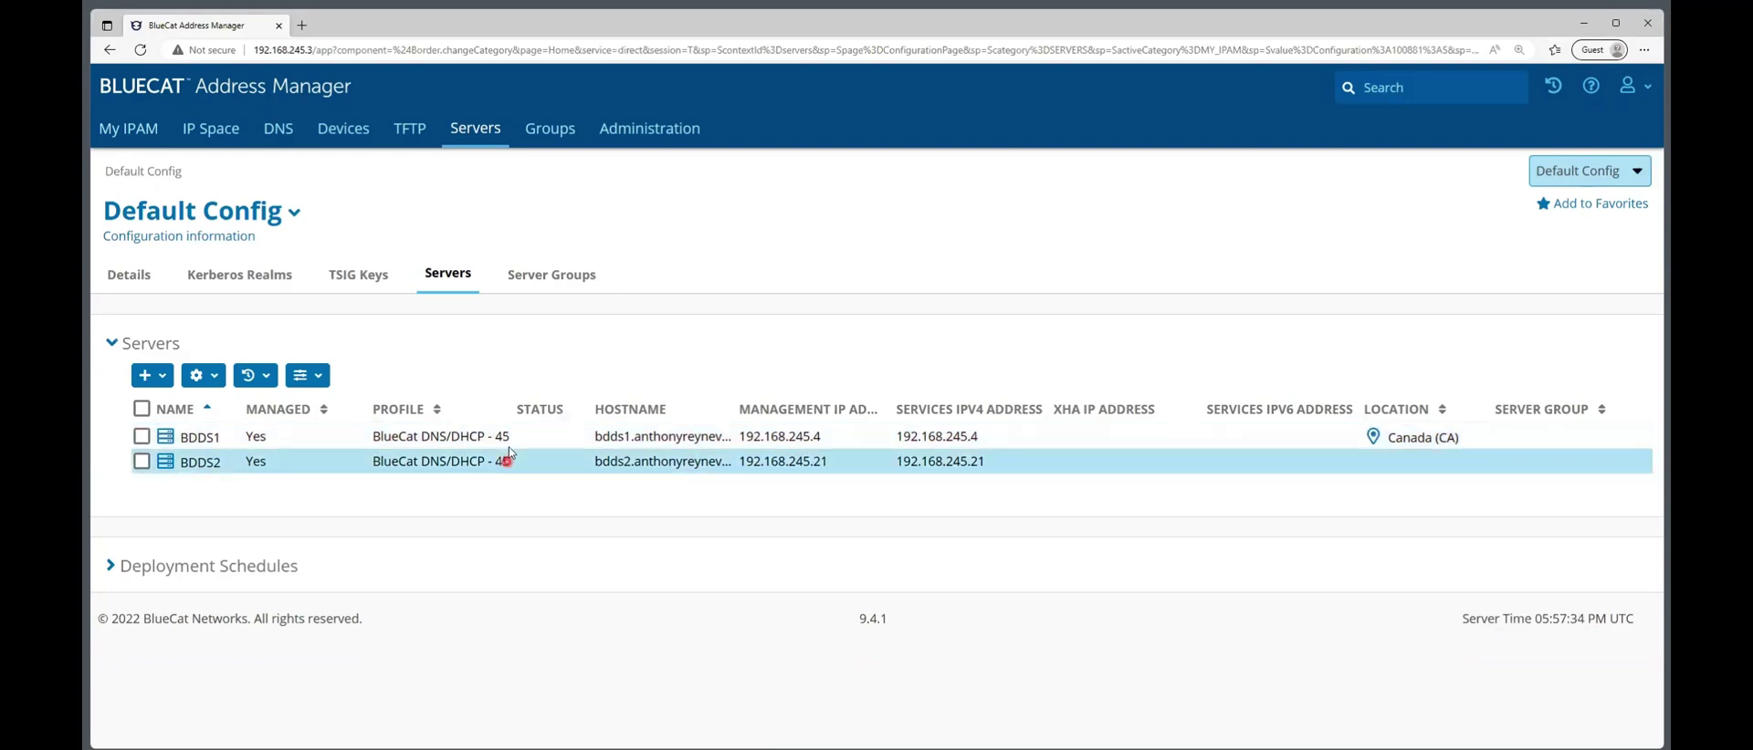
{"action": "left_click", "coordinate": [508, 446]}
- Start a new xHA and pick BDDS1 in the active-server selection window
{"action": "left_click", "coordinate": [162, 378]}
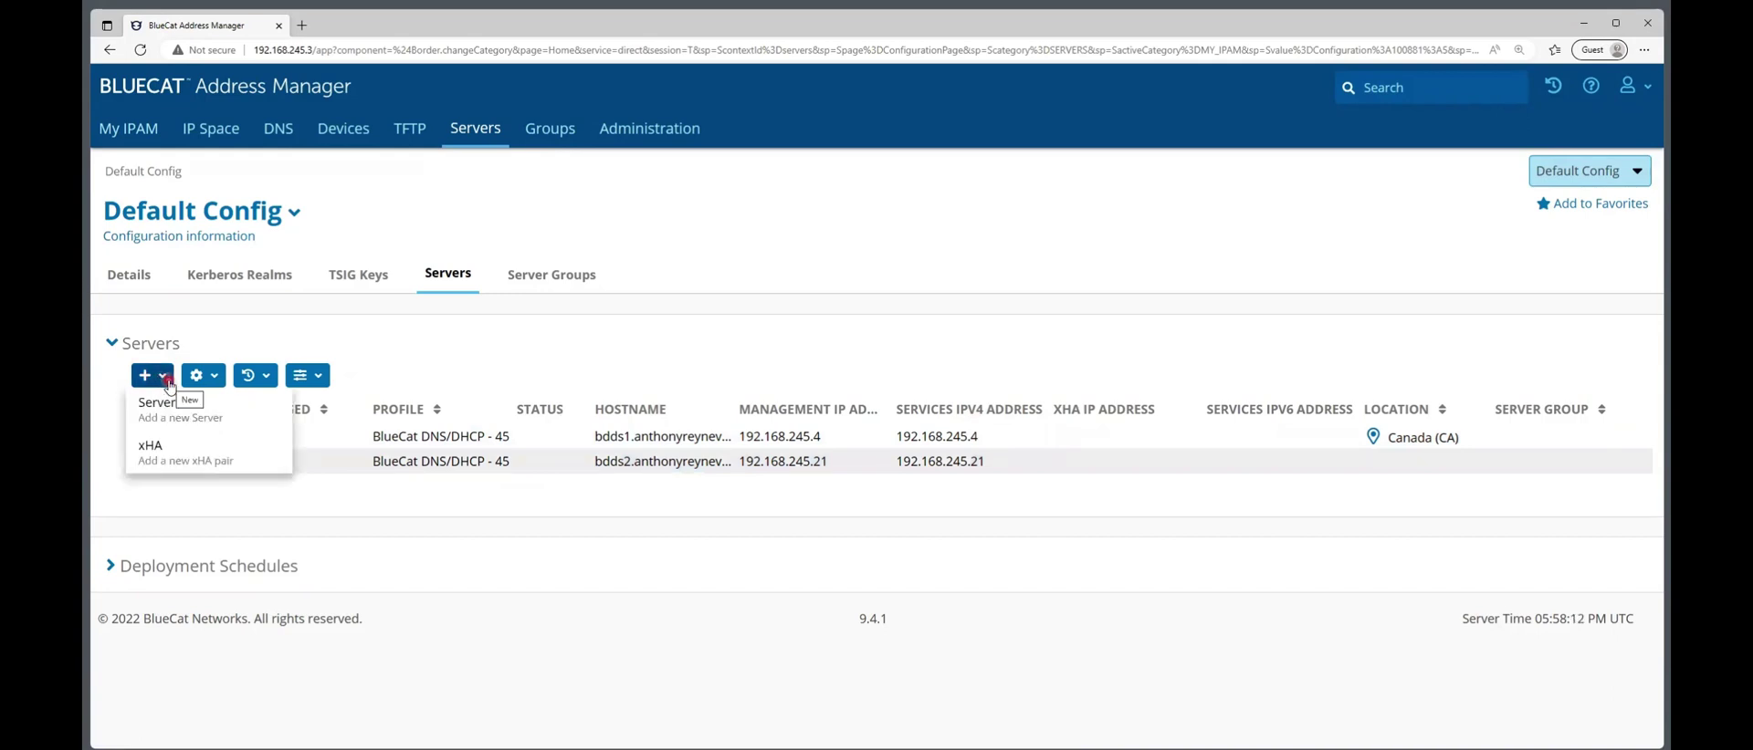
{"action": "left_click", "coordinate": [178, 446]}
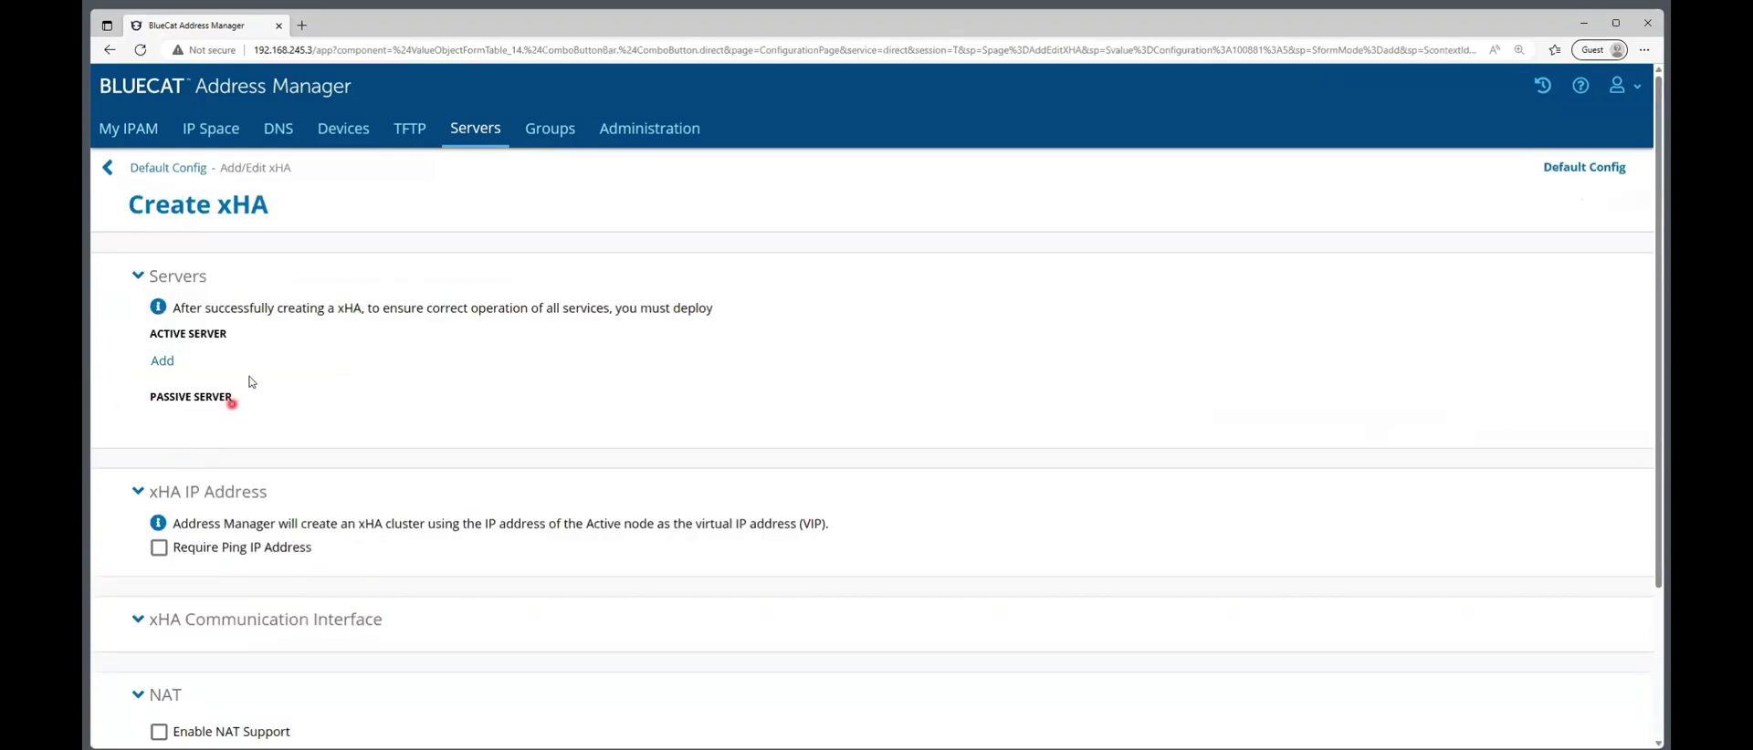
{"action": "scroll", "coordinate": [253, 376], "scroll_direction": "down", "scroll_amount": 1}
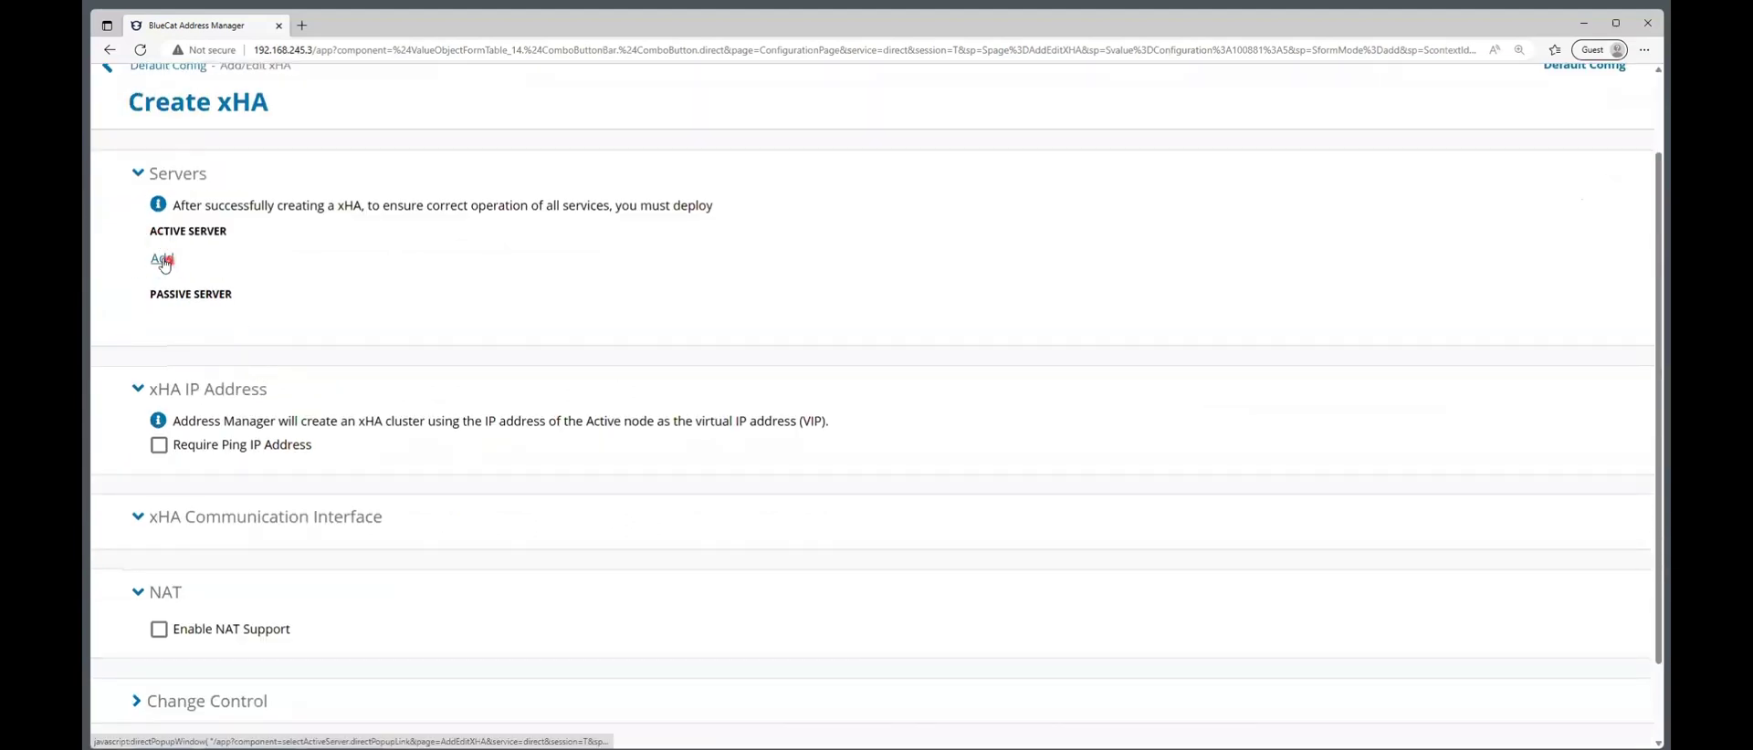
{"action": "left_click", "coordinate": [164, 261]}
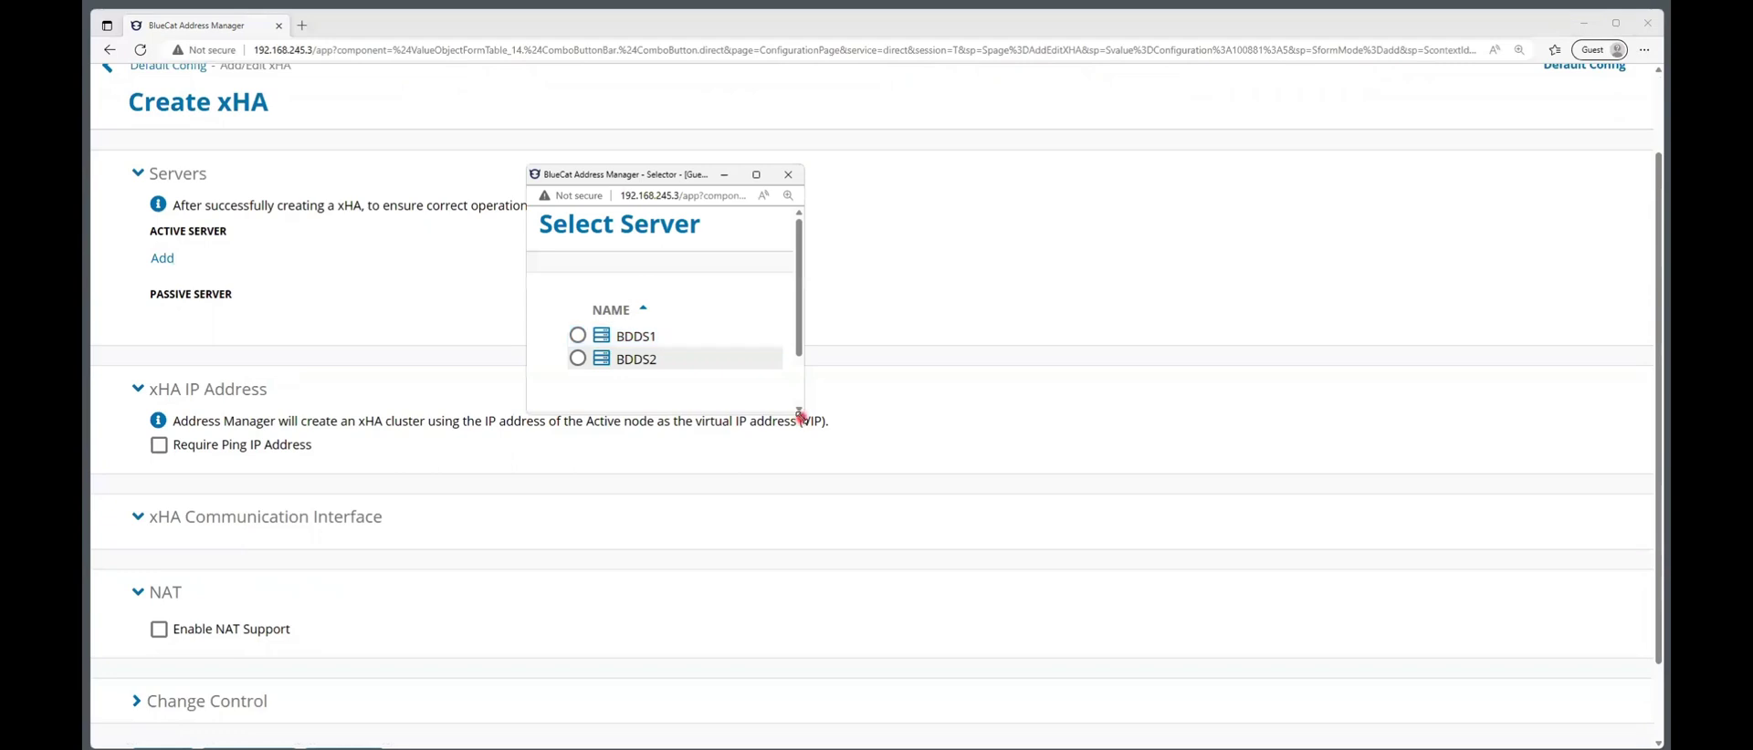
{"action": "left_click_drag", "start_coordinate": [801, 415], "coordinate": [1026, 531]}
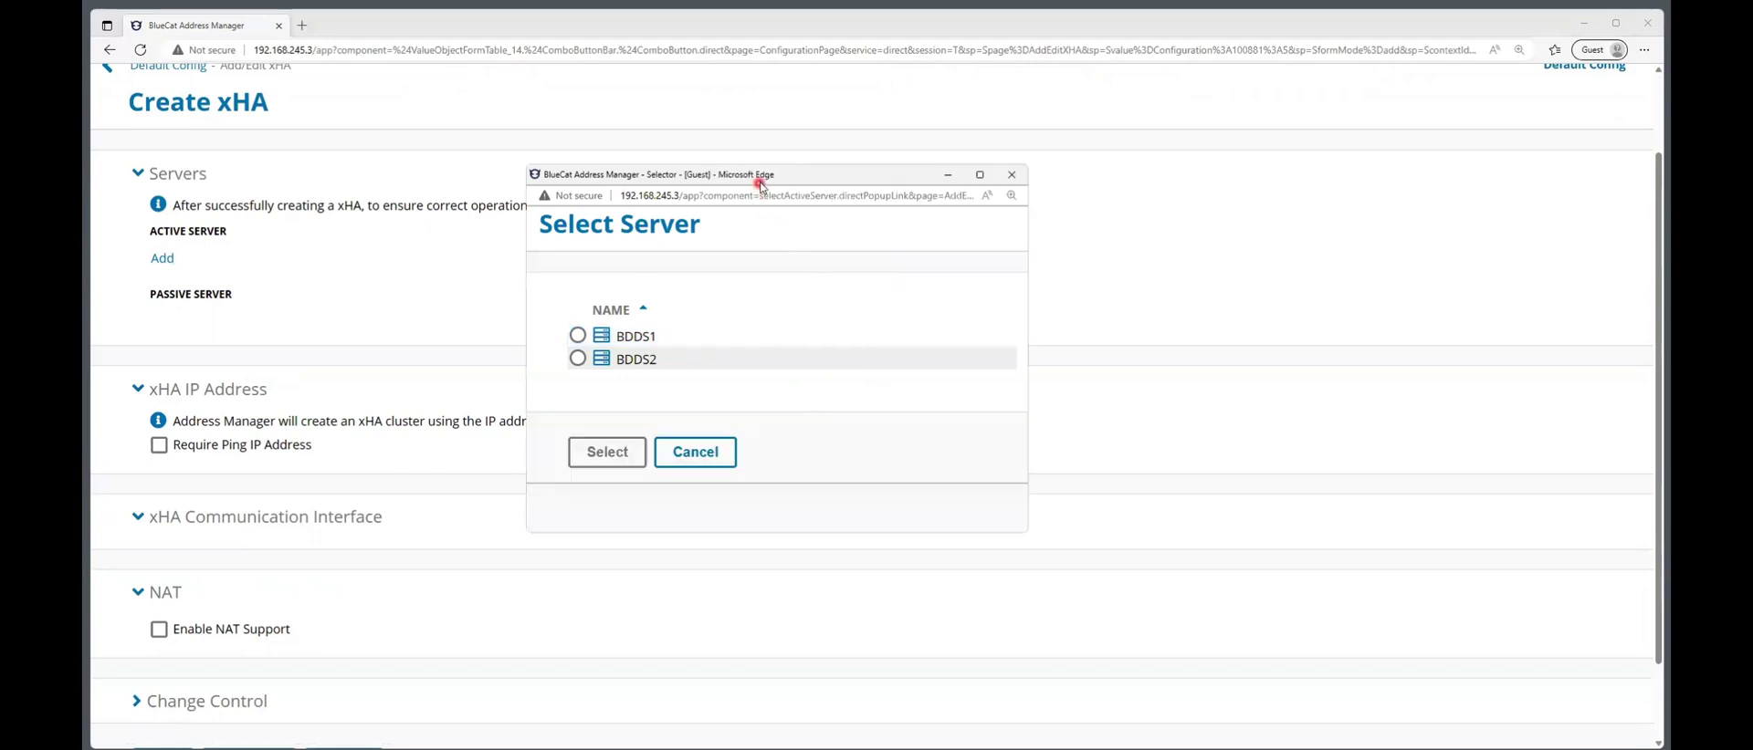
{"action": "left_click", "coordinate": [583, 336]}
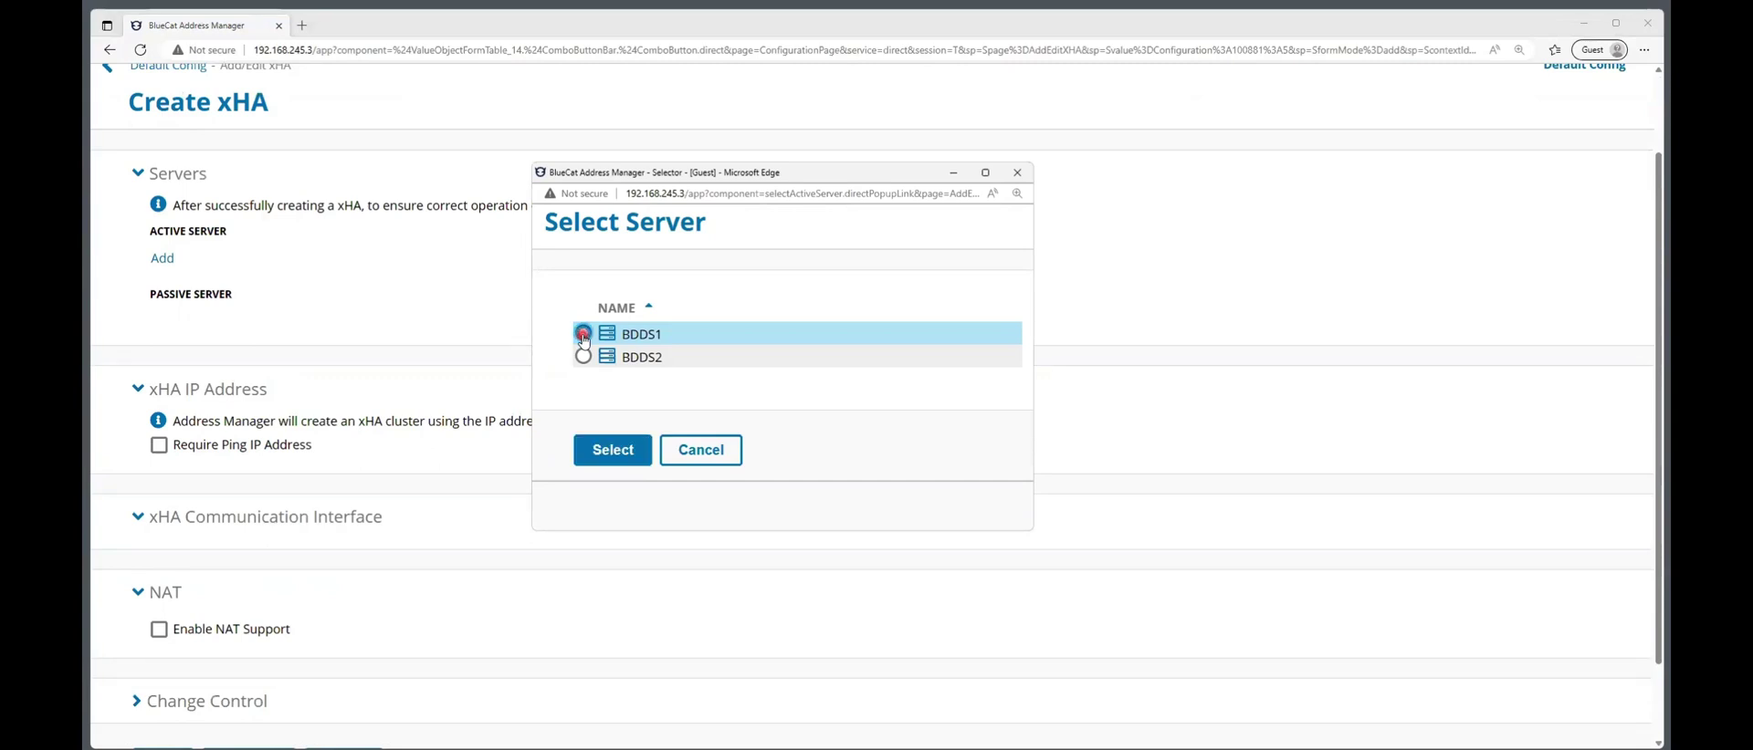
- Confirm BDDS1 as the active server and enter its password
{"action": "left_click", "coordinate": [611, 451]}
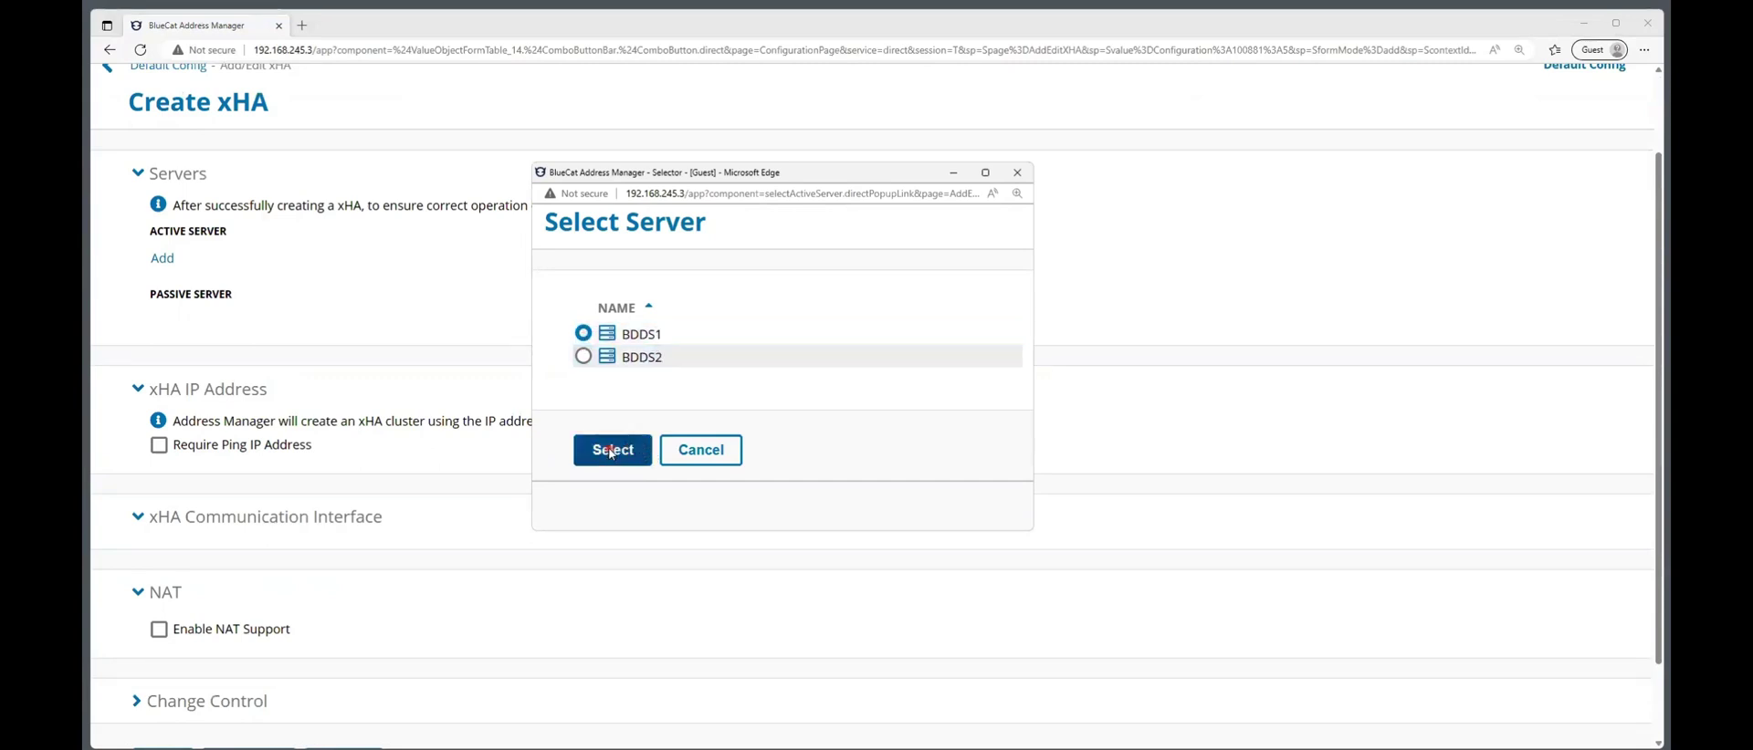
{"action": "left_click", "coordinate": [512, 359]}
{"action": "type", "text": "•••••••"}
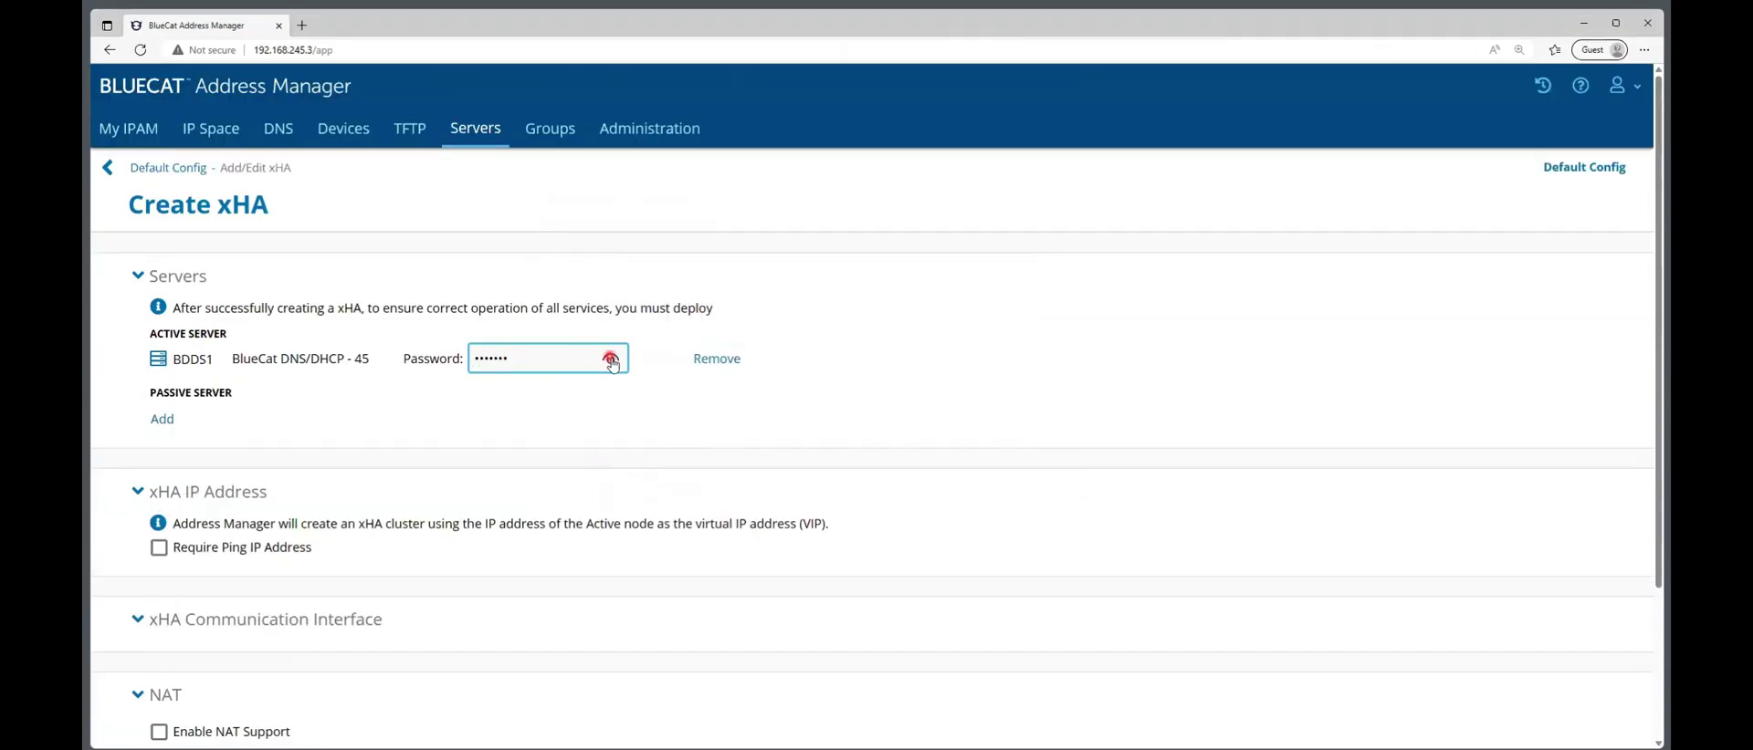
{"action": "left_click", "coordinate": [867, 301]}
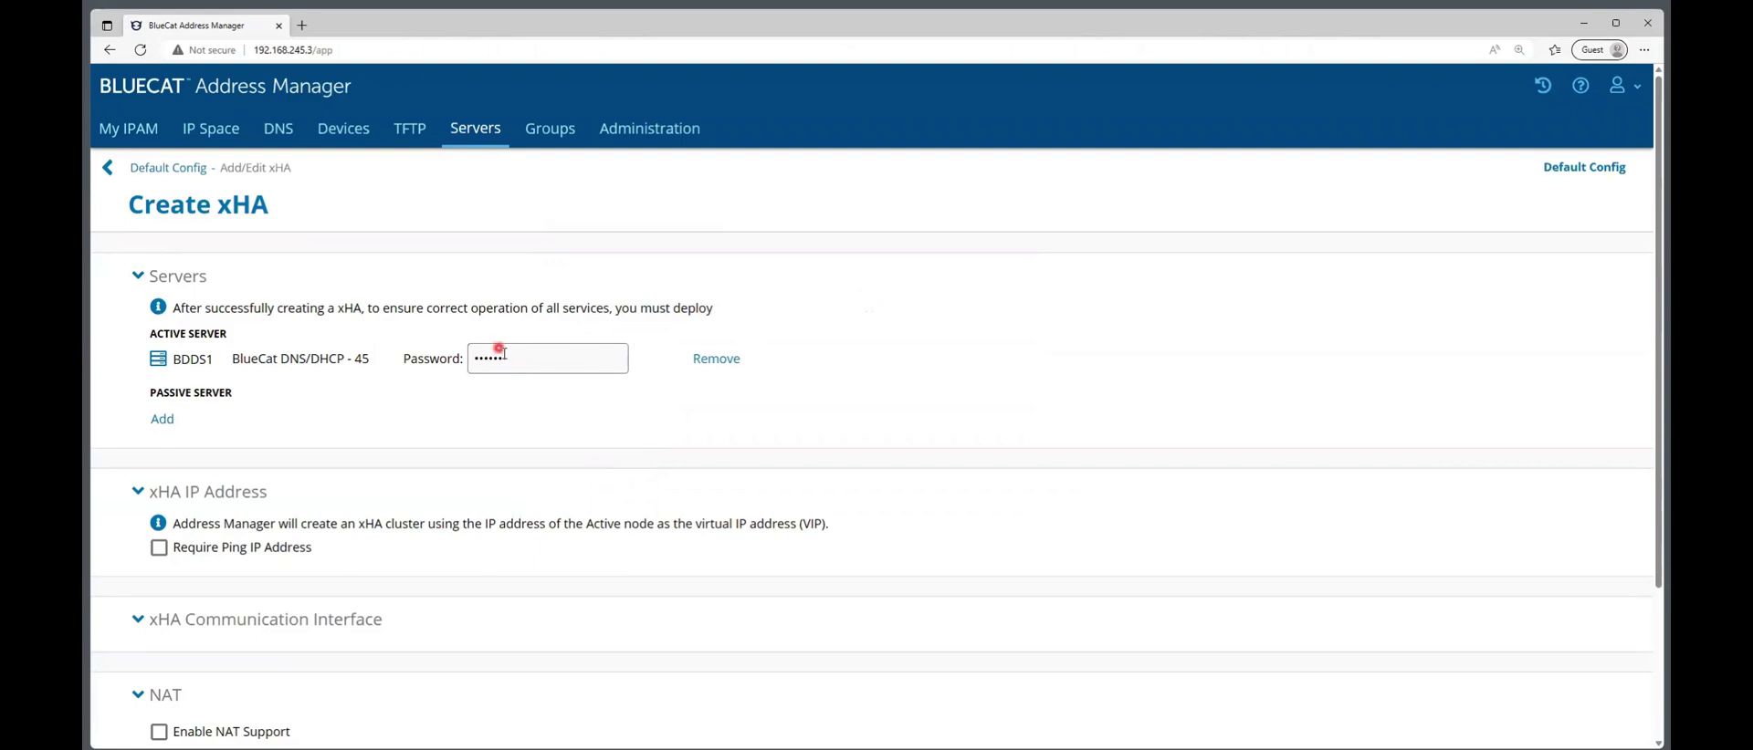
- Add BDDS2 as the passive server and enter and verify its password
{"action": "left_click", "coordinate": [166, 419]}
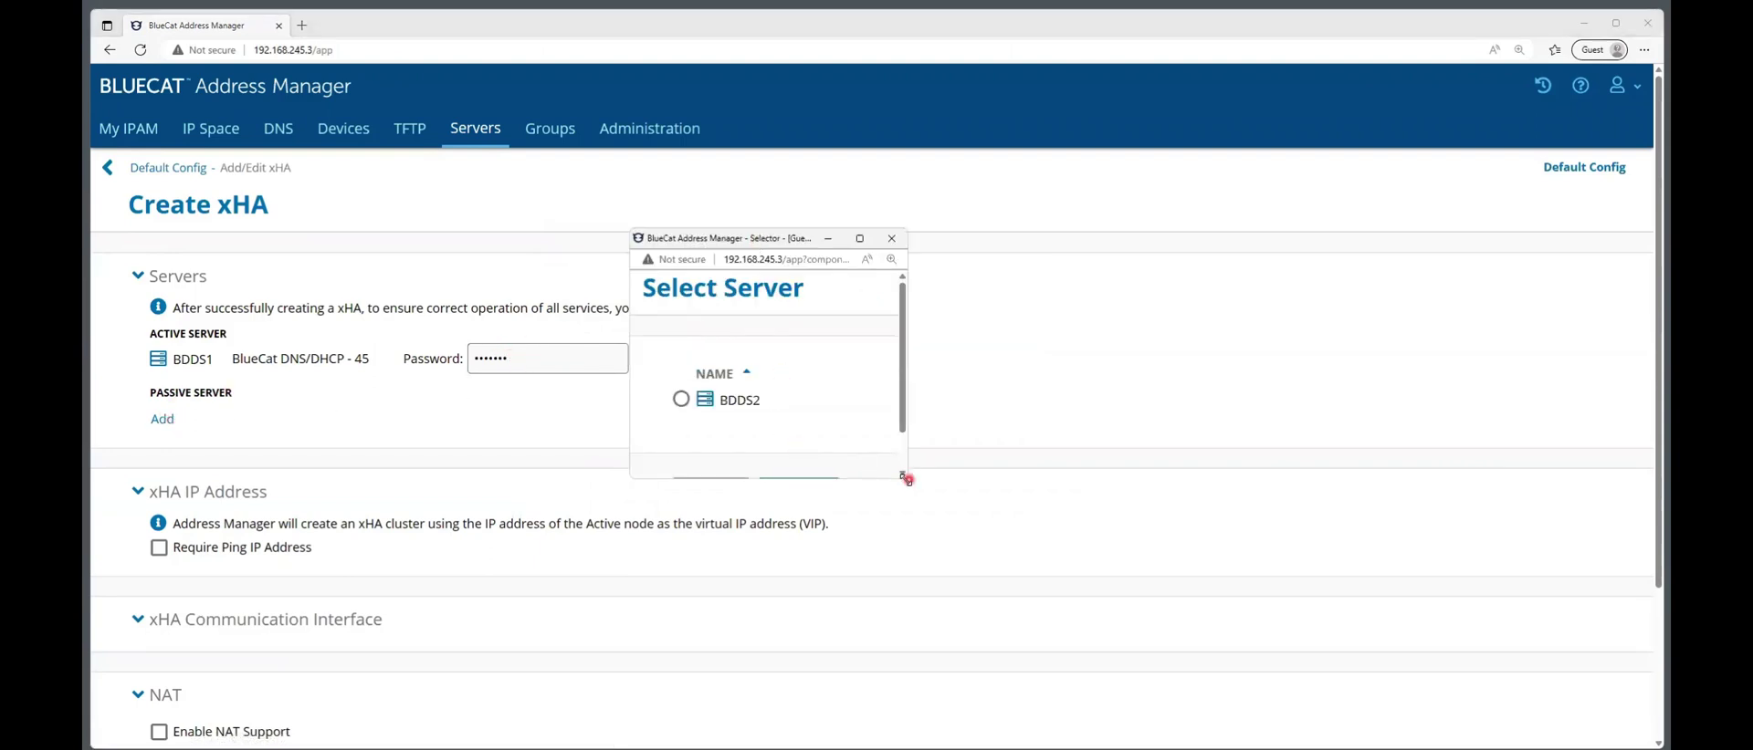
{"action": "left_click_drag", "start_coordinate": [904, 479], "coordinate": [1065, 576]}
{"action": "left_click", "coordinate": [681, 399]}
{"action": "left_click", "coordinate": [712, 493]}
{"action": "left_click", "coordinate": [540, 410]}
{"action": "type", "text": "•••••••"}
{"action": "left_click", "coordinate": [610, 418]}
{"action": "left_click", "coordinate": [867, 365]}
{"action": "scroll", "coordinate": [513, 411], "scroll_direction": "down", "scroll_amount": 3}
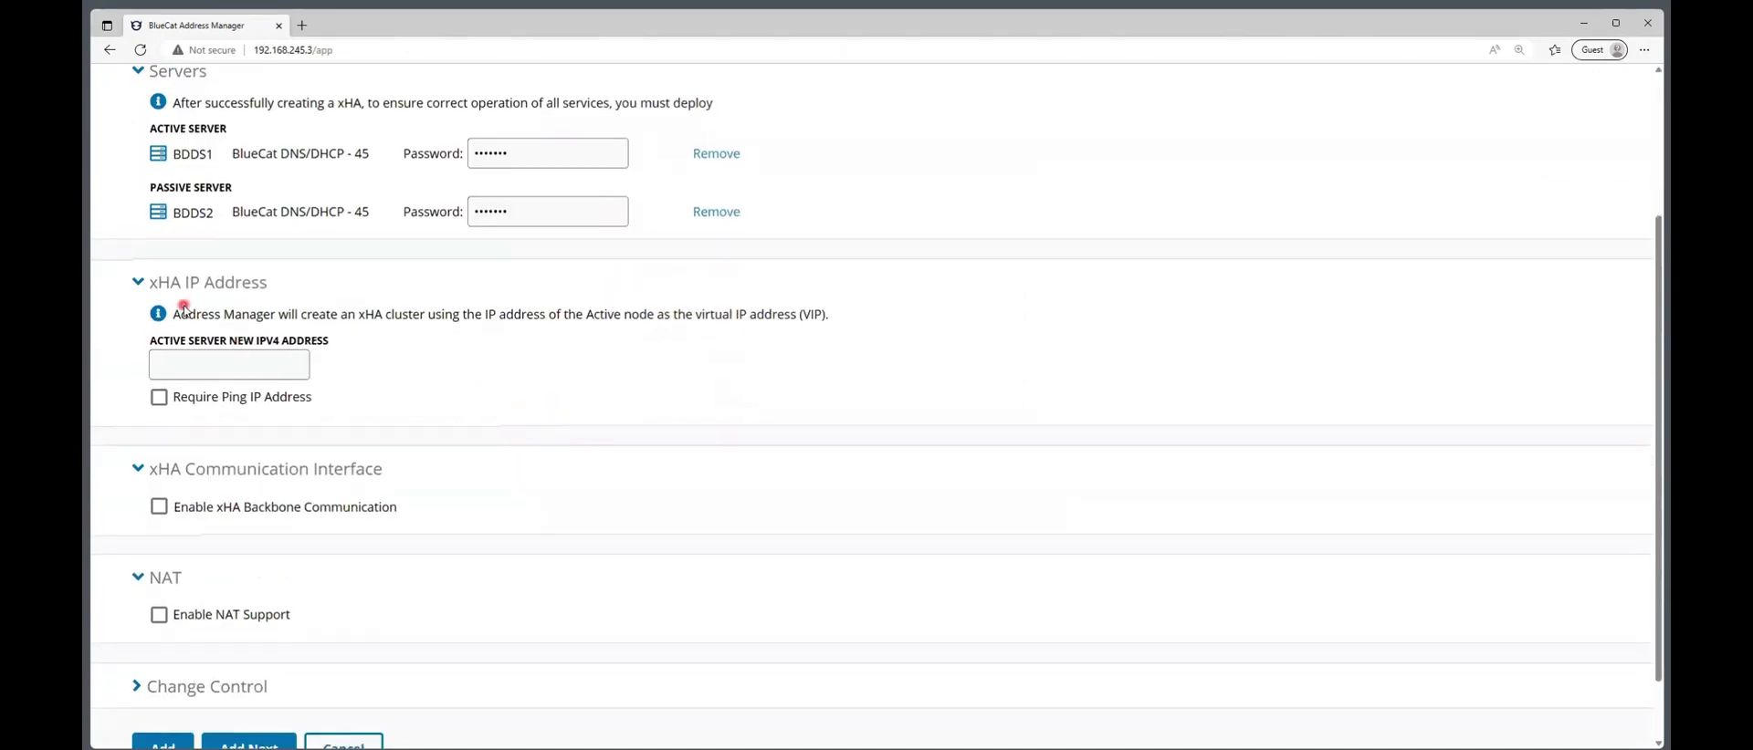
- Set the active server's new IPv4 address to 192.168.245.8
{"action": "left_click", "coordinate": [238, 368]}
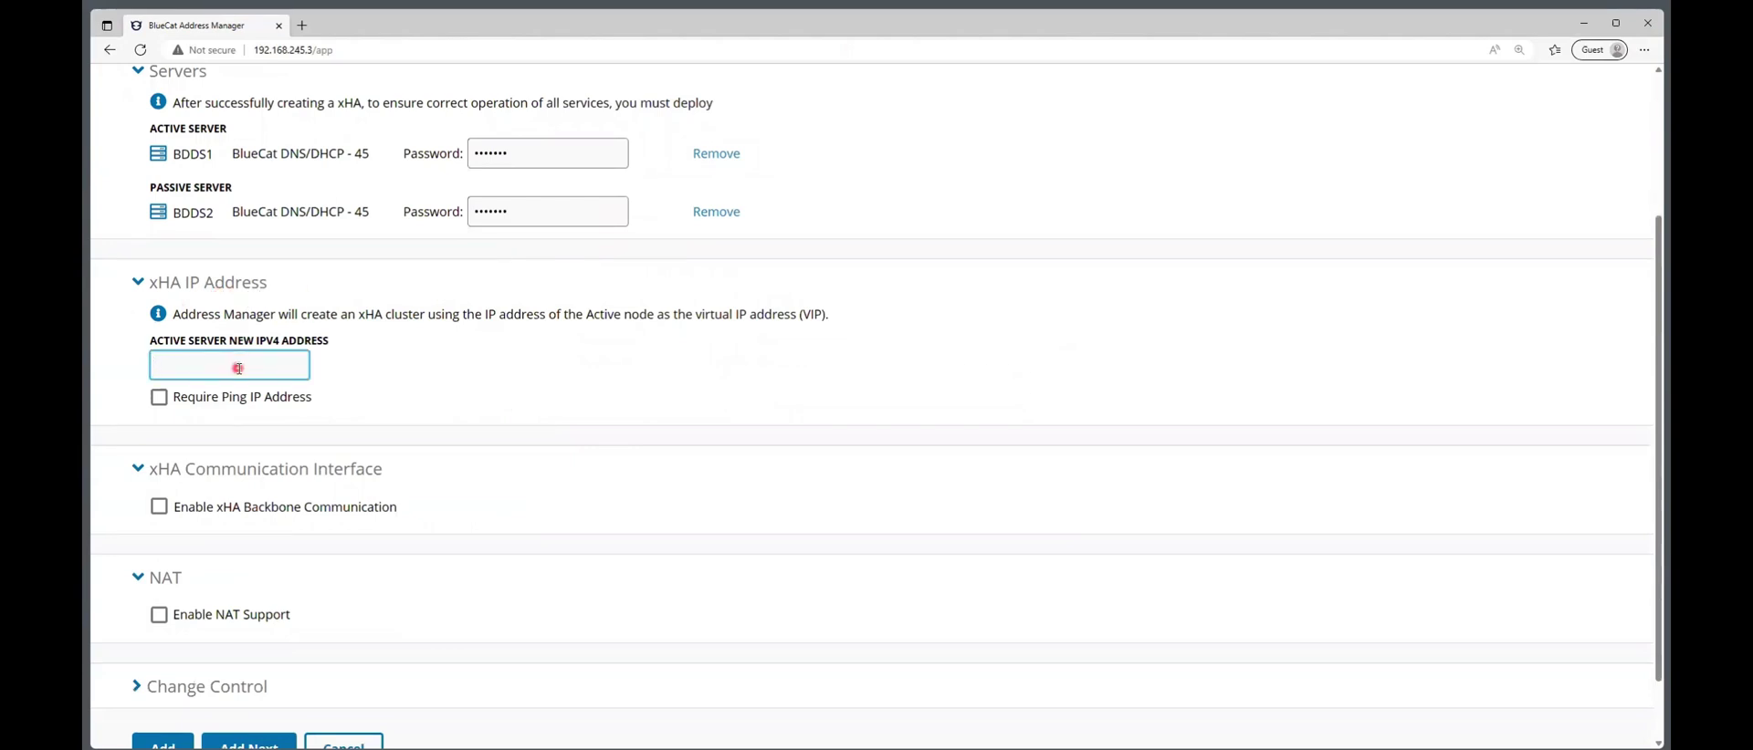
{"action": "type", "text": "192."}
{"action": "type", "text": "168.245.8"}
{"action": "left_click", "coordinate": [380, 366]}
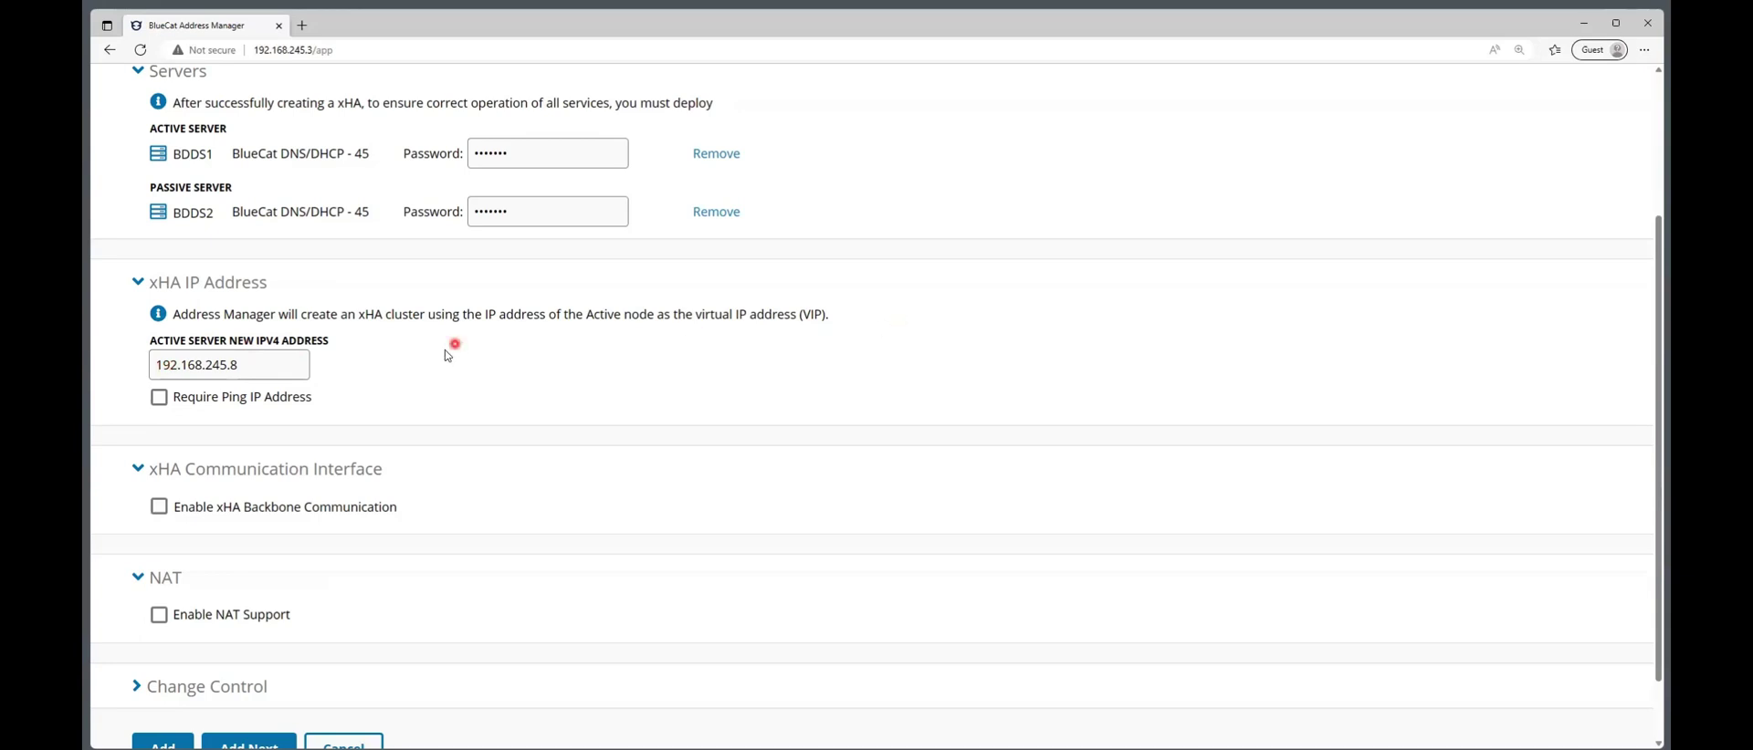
- Leave xHA Backbone Communication disabled and add the xHA pair
{"action": "scroll", "coordinate": [442, 360], "scroll_direction": "down", "scroll_amount": 1}
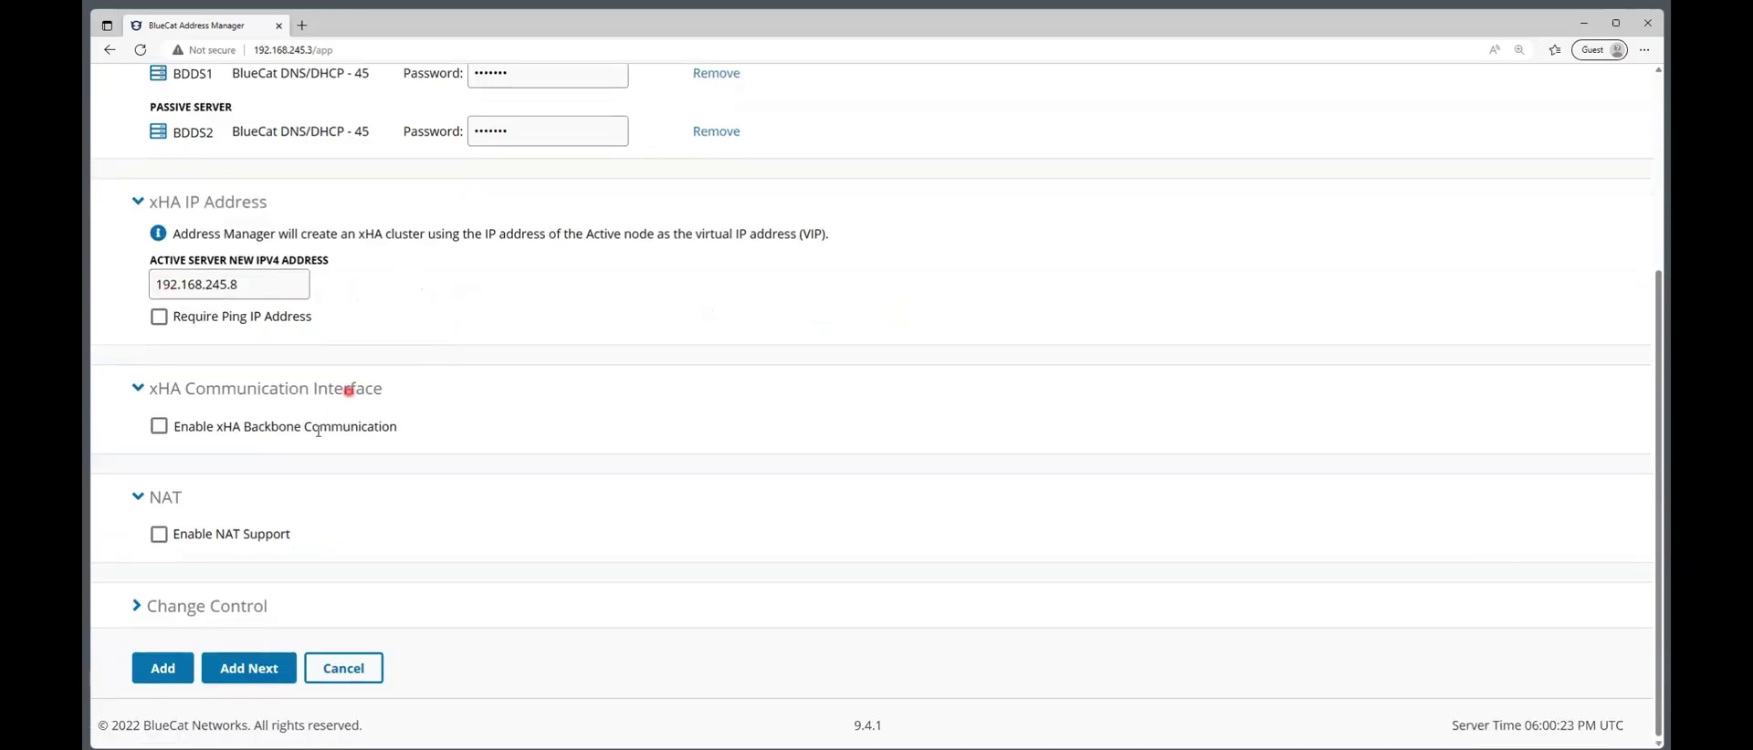
{"action": "left_click", "coordinate": [159, 426]}
{"action": "scroll", "coordinate": [489, 439], "scroll_direction": "down", "scroll_amount": 2}
{"action": "scroll", "coordinate": [392, 438], "scroll_direction": "up", "scroll_amount": 1}
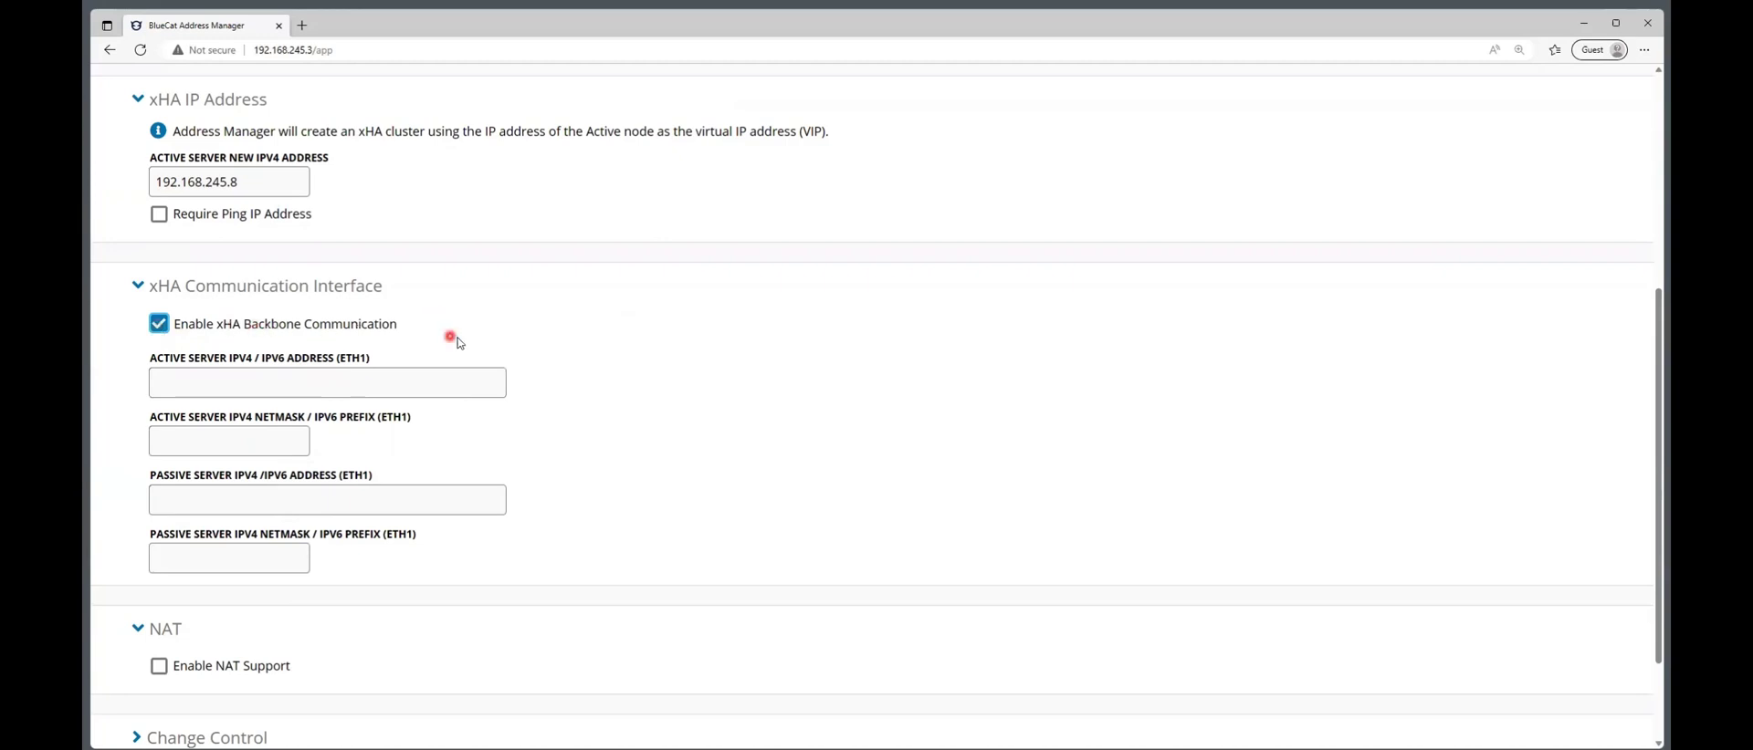
{"action": "scroll", "coordinate": [463, 344], "scroll_direction": "down", "scroll_amount": 1}
{"action": "scroll", "coordinate": [465, 347], "scroll_direction": "down", "scroll_amount": 1}
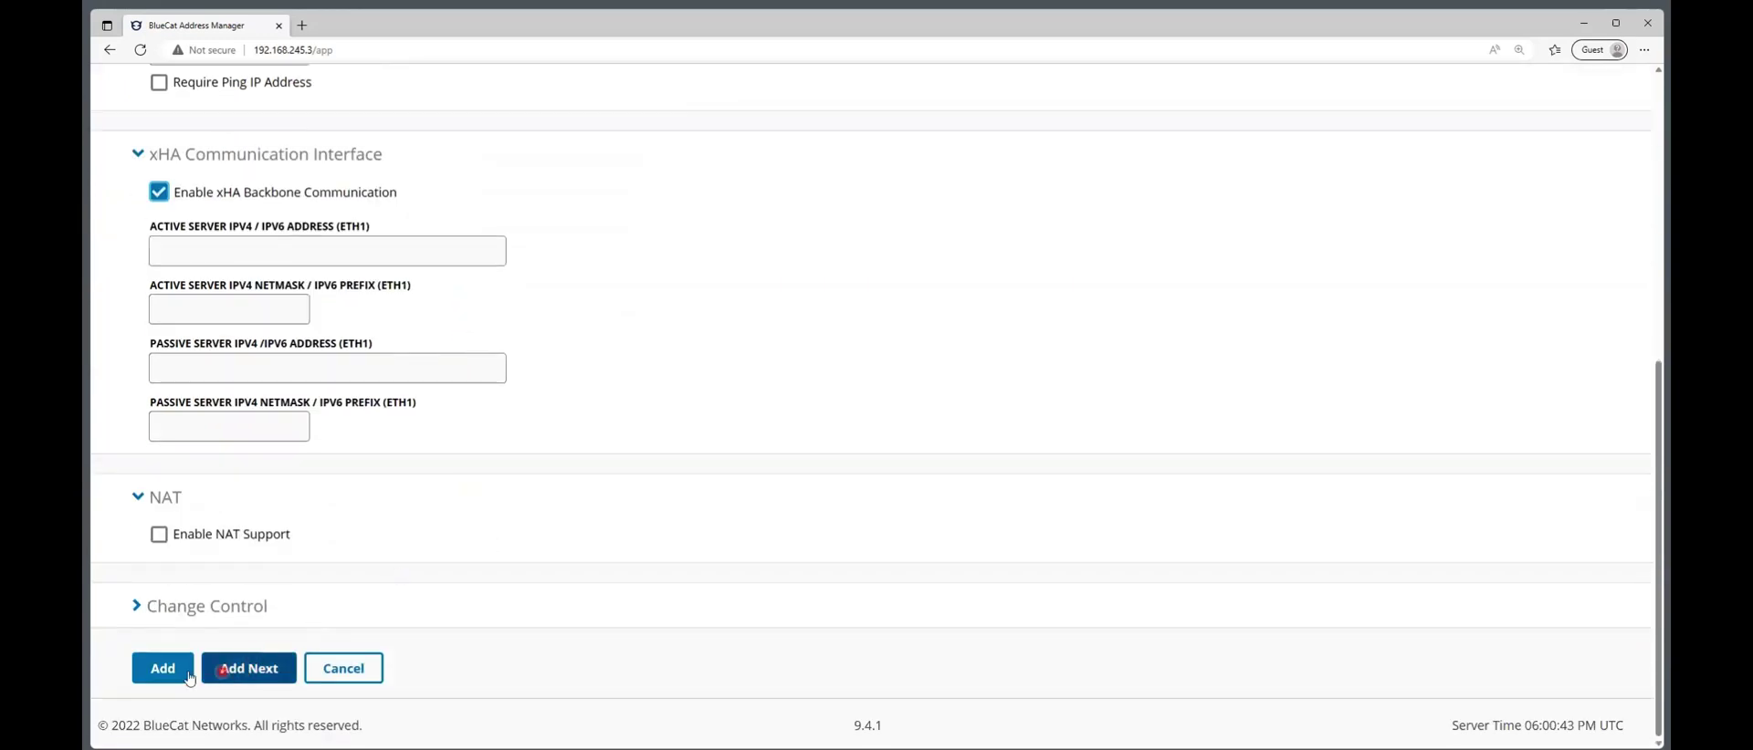
{"action": "scroll", "coordinate": [228, 347], "scroll_direction": "up", "scroll_amount": 2}
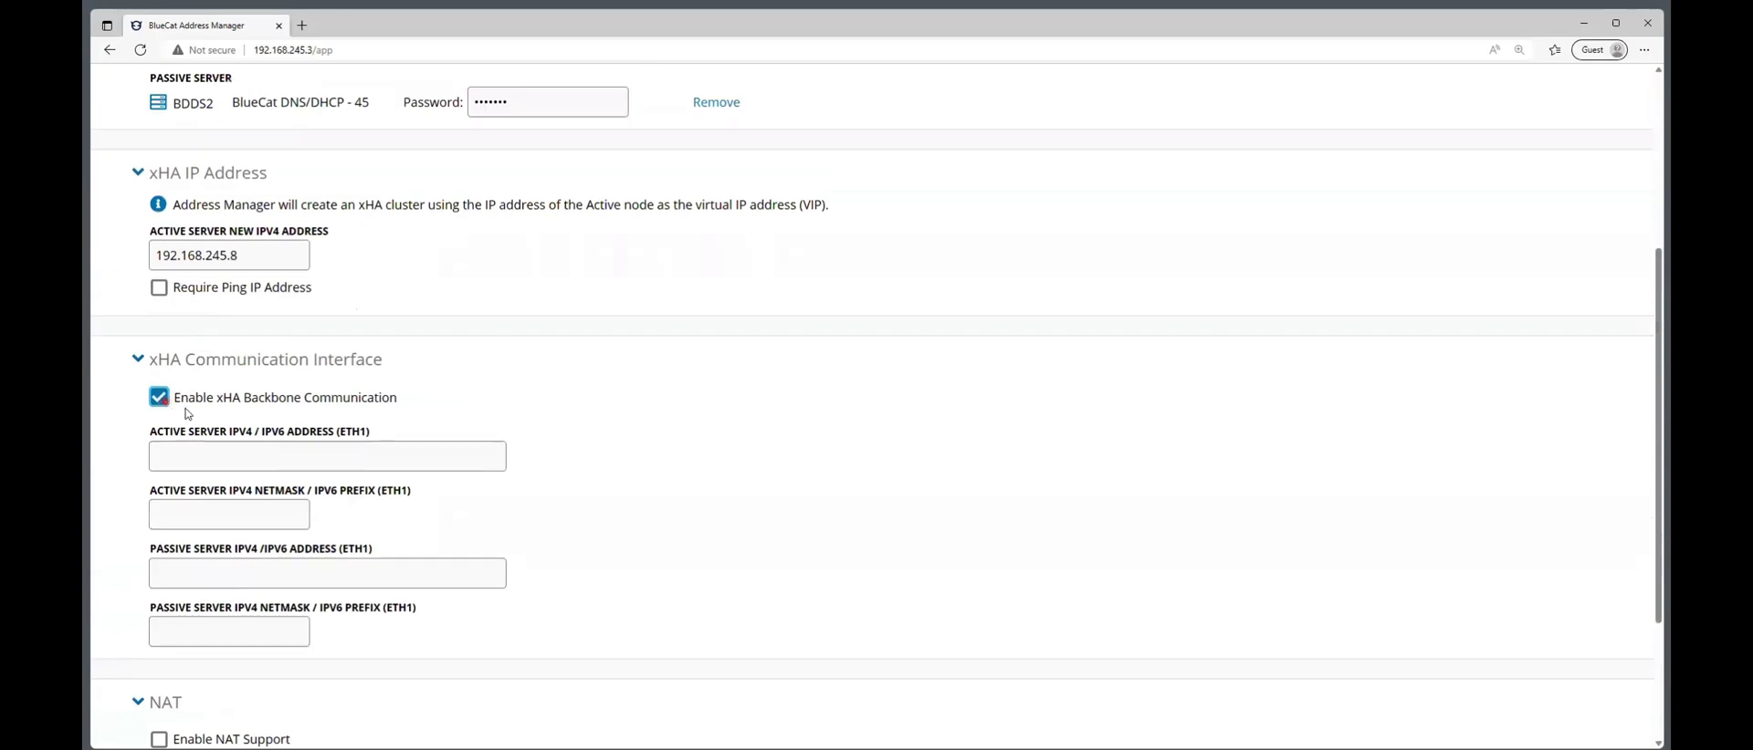
{"action": "left_click", "coordinate": [161, 398]}
{"action": "left_click", "coordinate": [171, 671]}
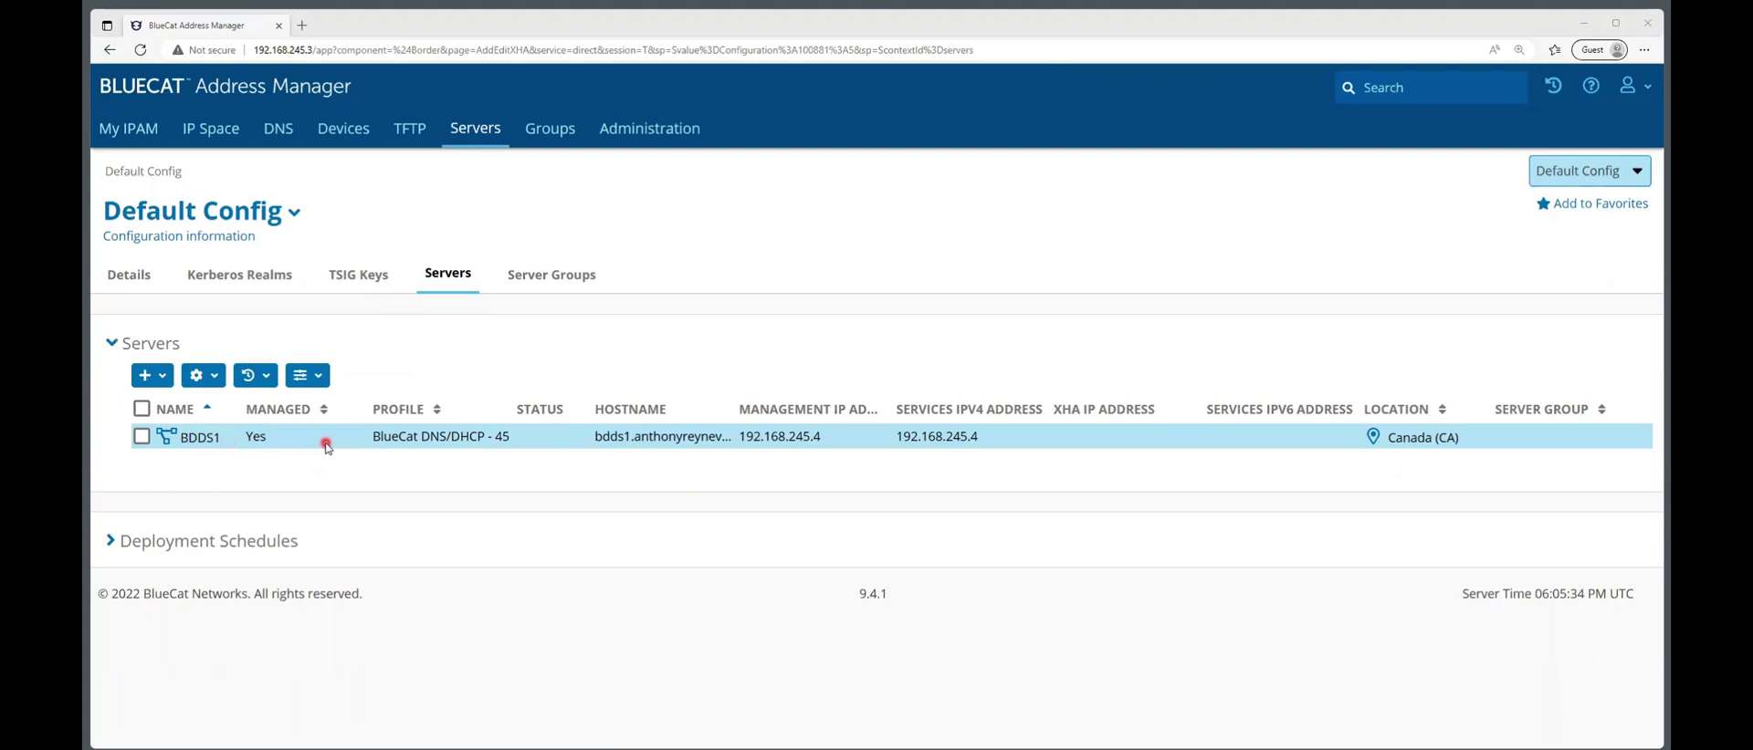
- Open BDDS1's details and confirm In xHA Mode is Yes with DNS and DHCP enabled
{"action": "left_click", "coordinate": [201, 440]}
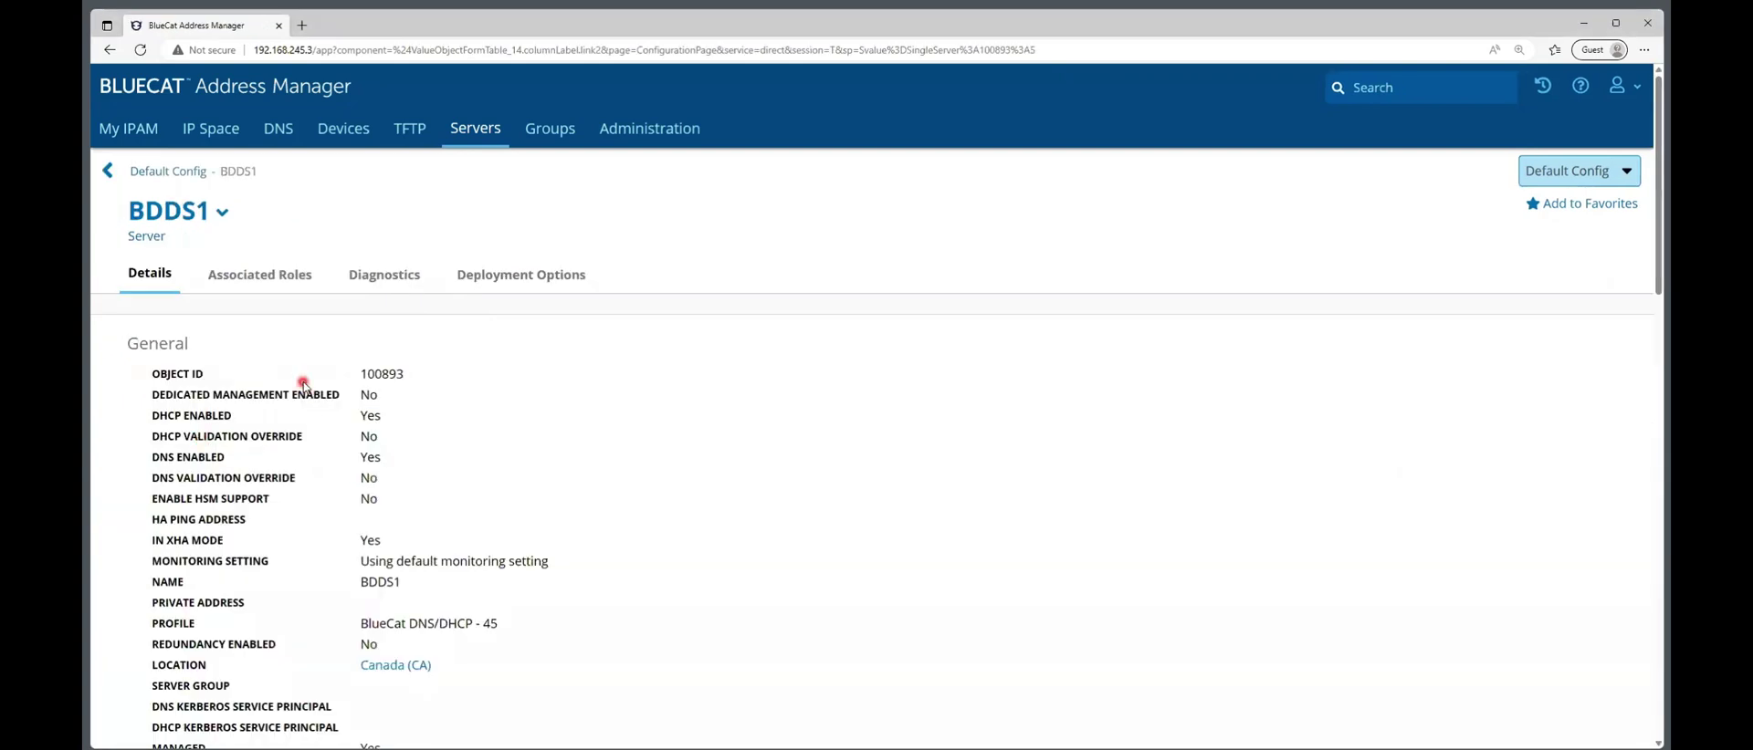
{"action": "scroll", "coordinate": [398, 330], "scroll_direction": "down", "scroll_amount": 1}
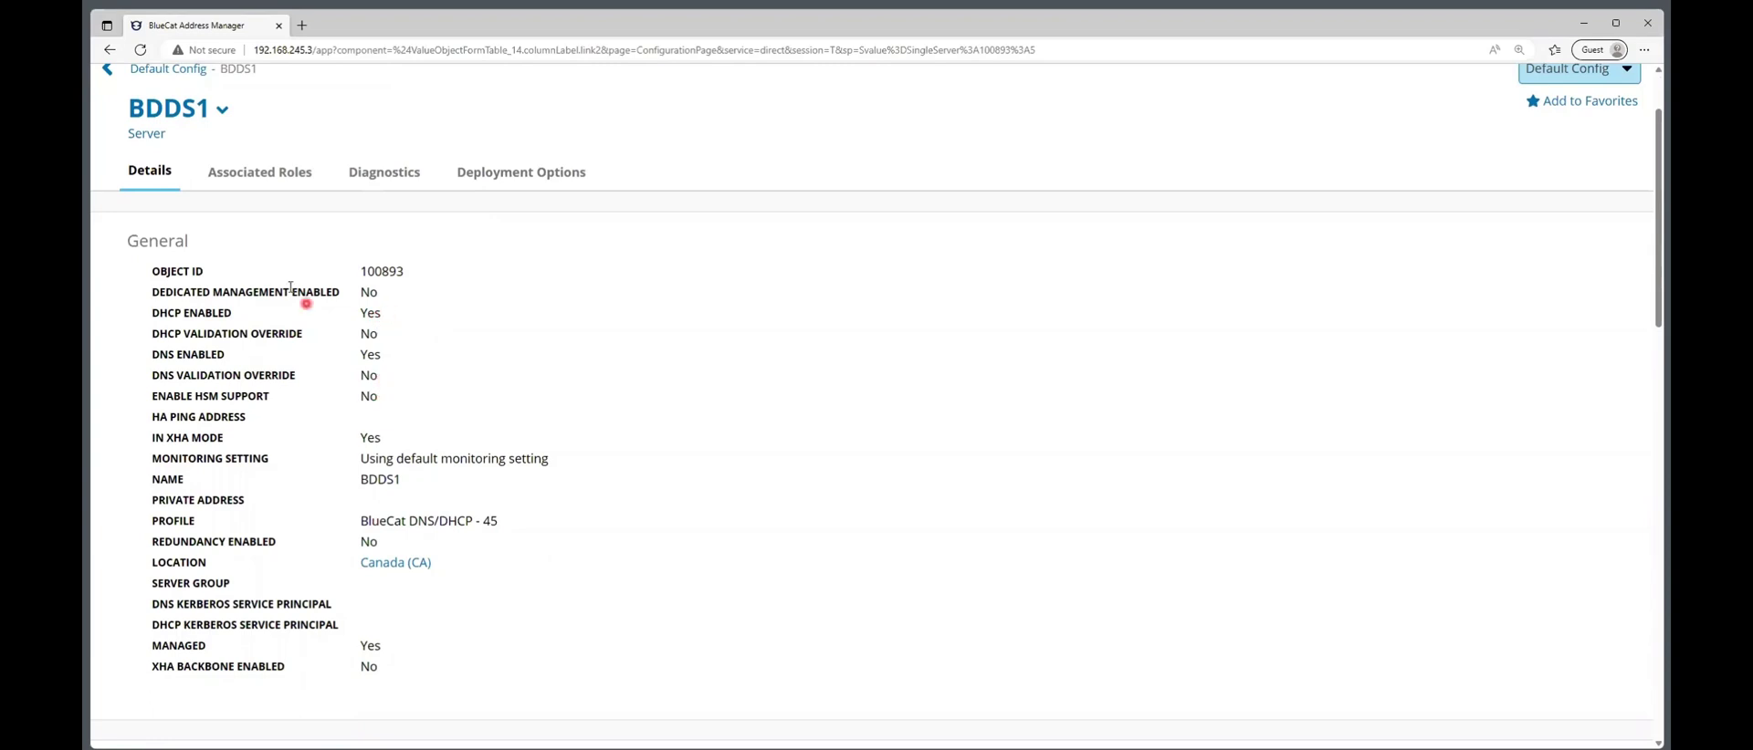
{"action": "scroll", "coordinate": [263, 211], "scroll_direction": "up", "scroll_amount": 2}
{"action": "left_click", "coordinate": [224, 212]}
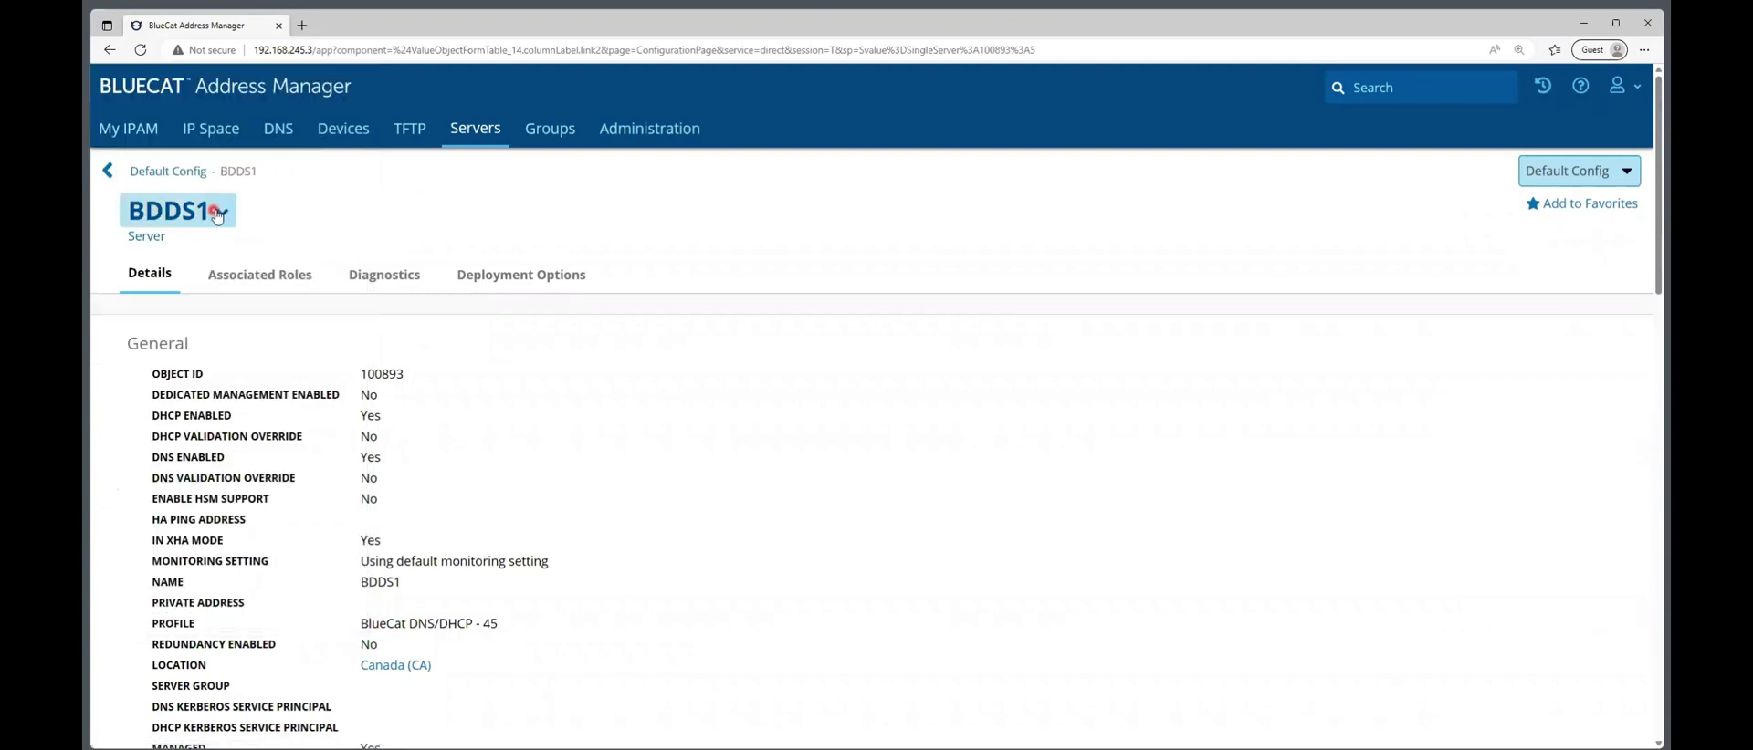
- View BDDS1's xHA Status: NODE1 Active/Primary, NODE2 Passive/Secondary, both version 9.4.1.33
{"action": "left_click", "coordinate": [216, 212]}
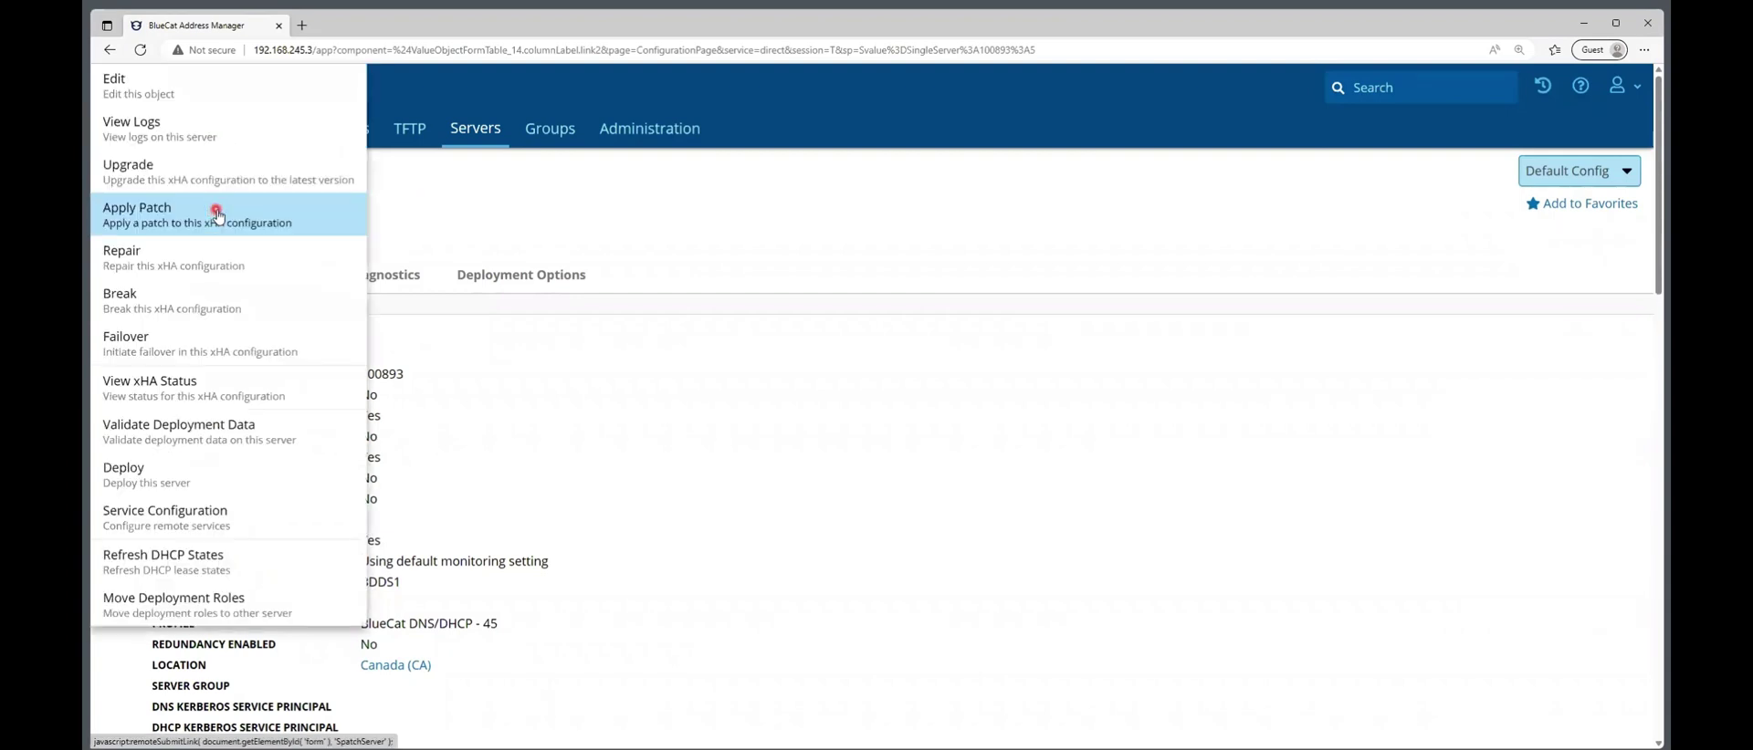
{"action": "left_click", "coordinate": [239, 382]}
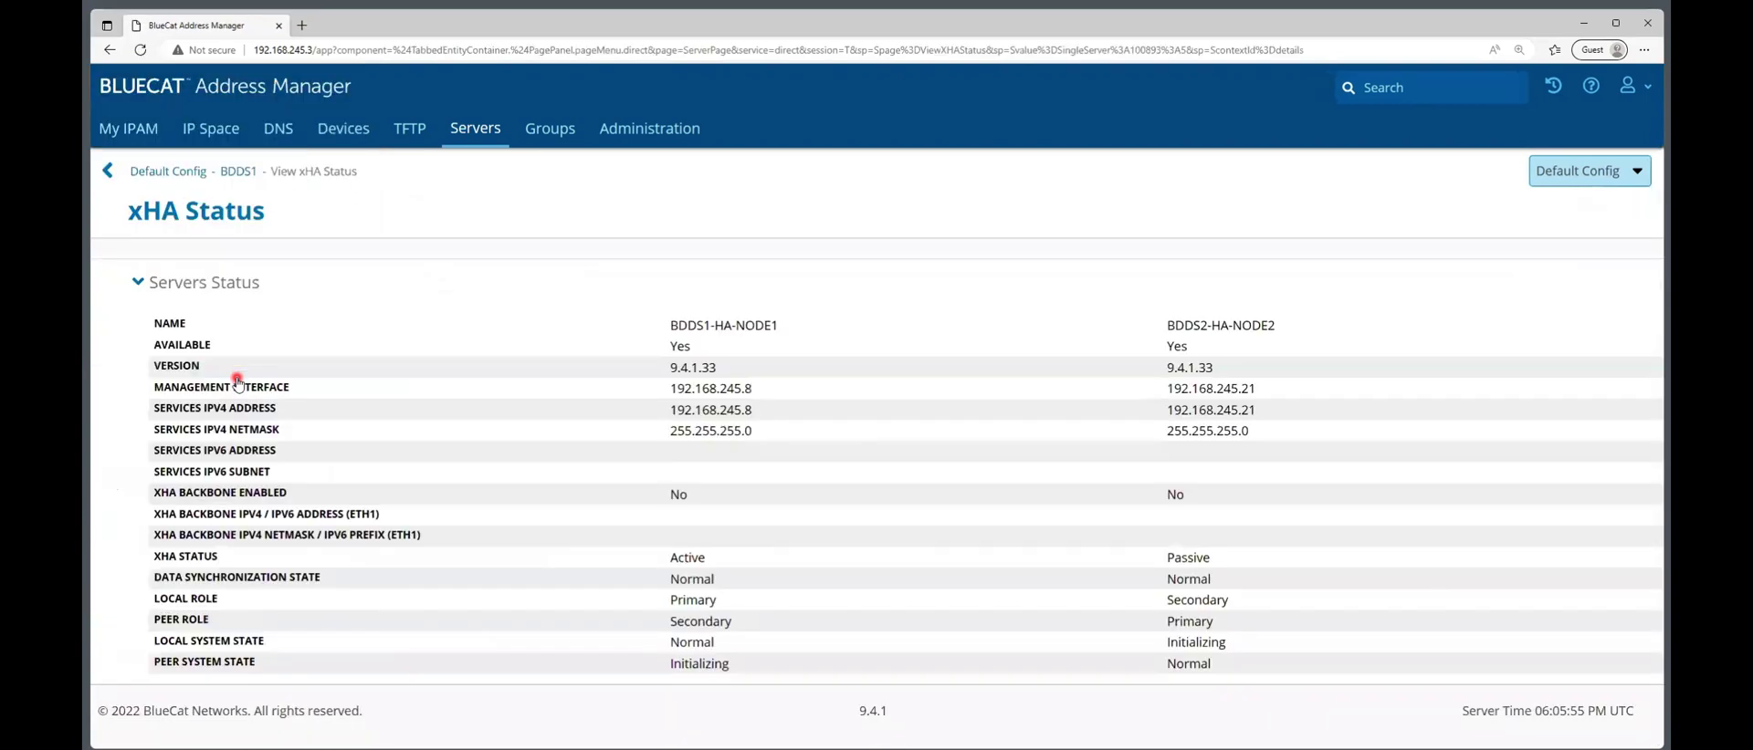
{"action": "left_click", "coordinate": [771, 372]}
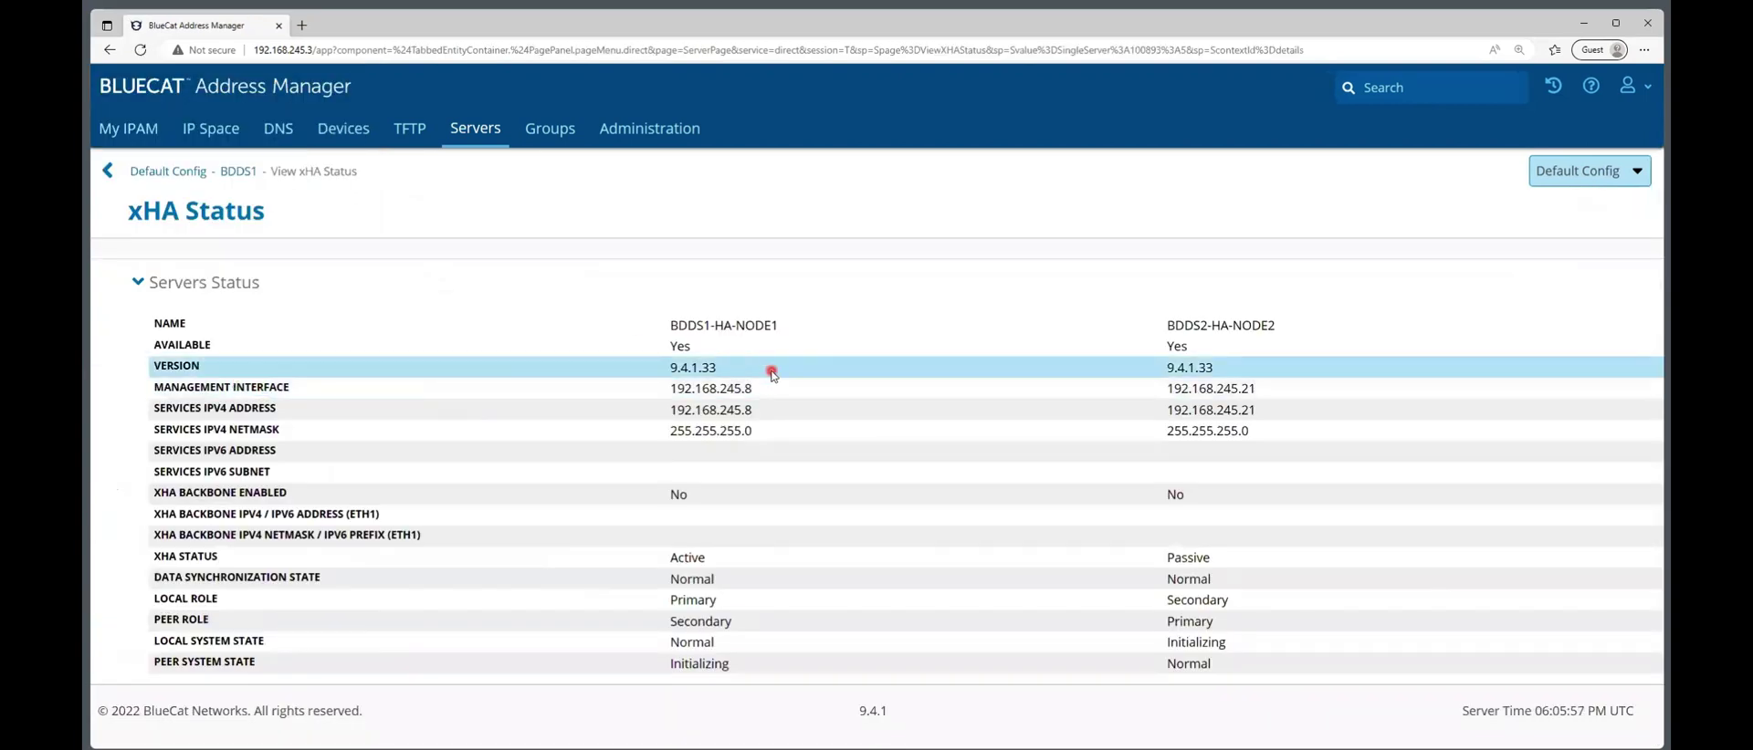